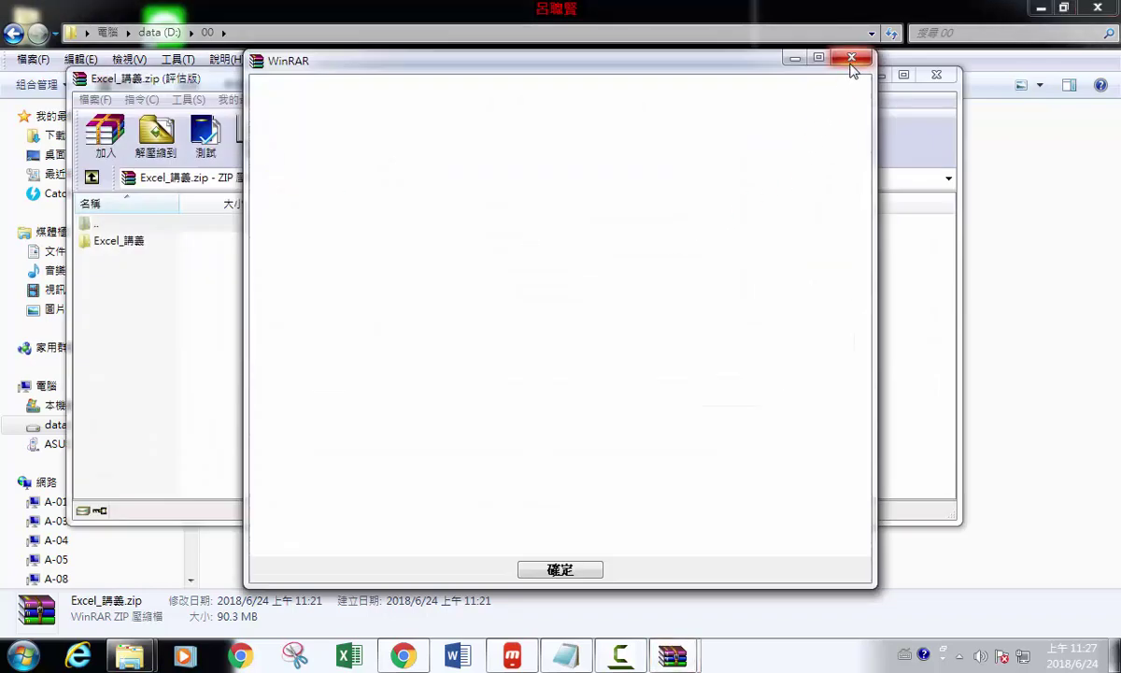
Dismiss the WinRAR pop-up, view the Excel_講義 folder inside the Excel_講義.zip archive, and close the archive window
{"action": "left_click", "coordinate": [568, 569]}
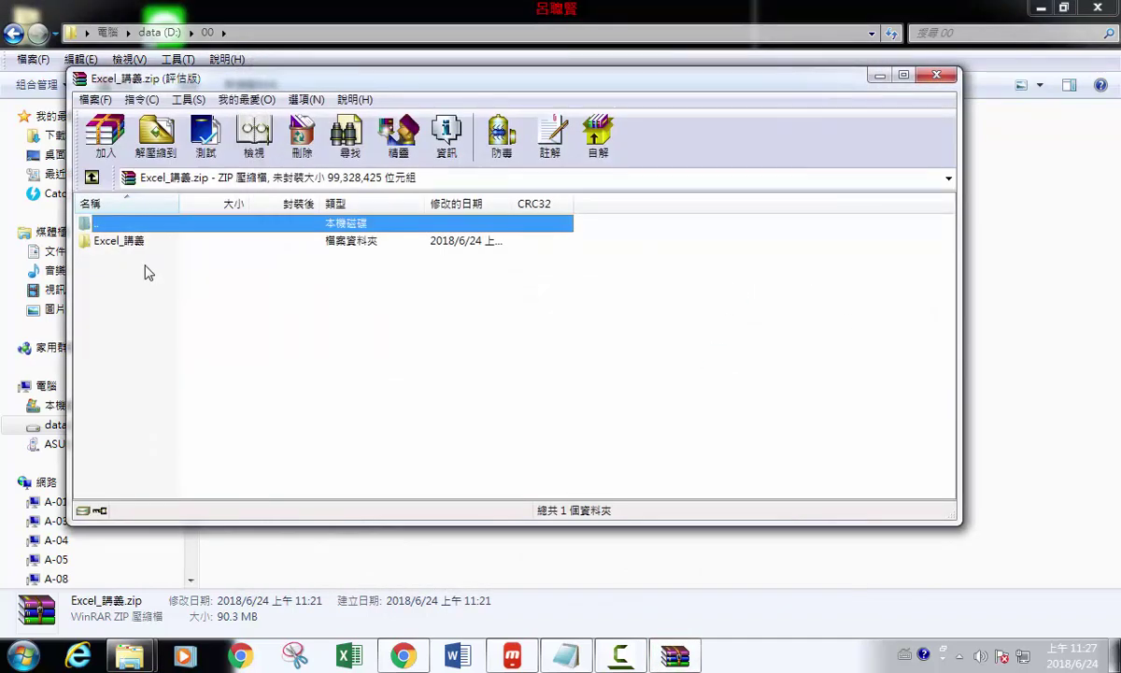
{"action": "double_click", "coordinate": [122, 239]}
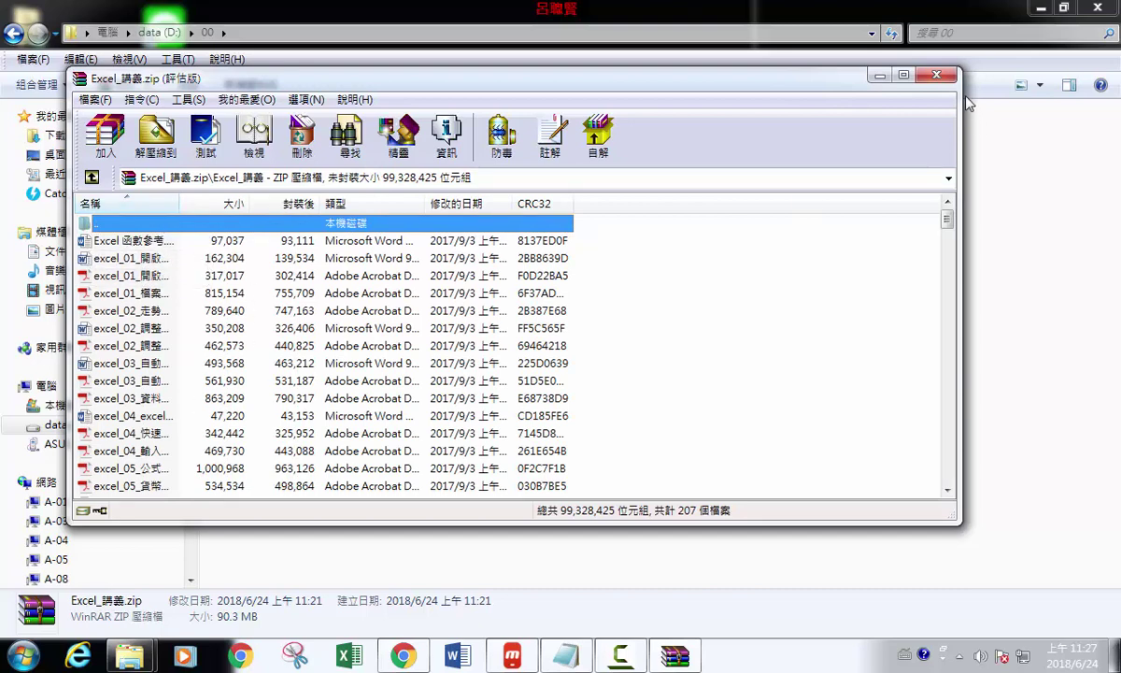
{"action": "left_click", "coordinate": [935, 75]}
{"action": "left_click", "coordinate": [392, 270]}
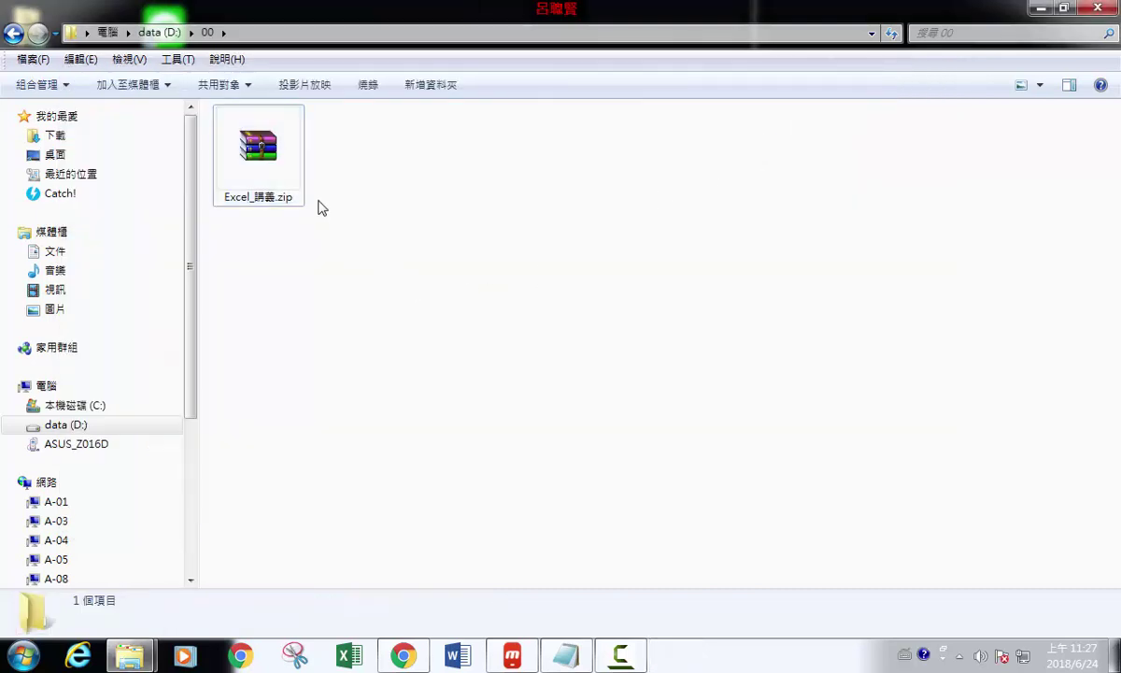
Extract Excel_講義.zip into the current 00 folder and check the contents of the extracted Excel_講義 folder
{"action": "right_click", "coordinate": [265, 143]}
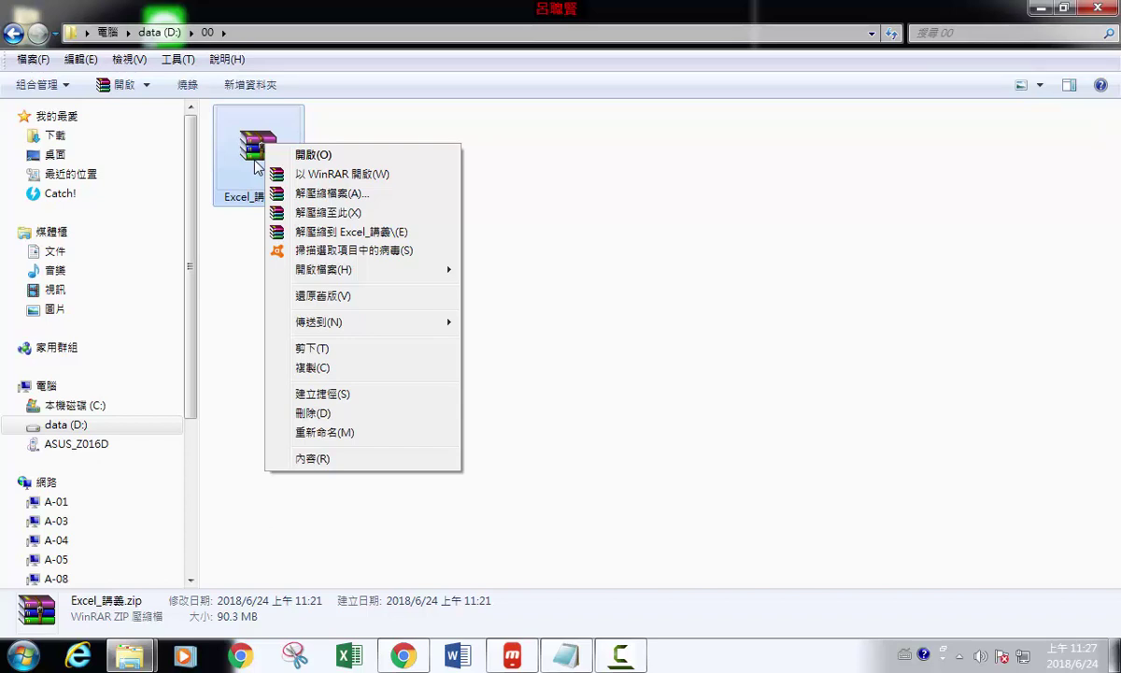
{"action": "left_click", "coordinate": [329, 213]}
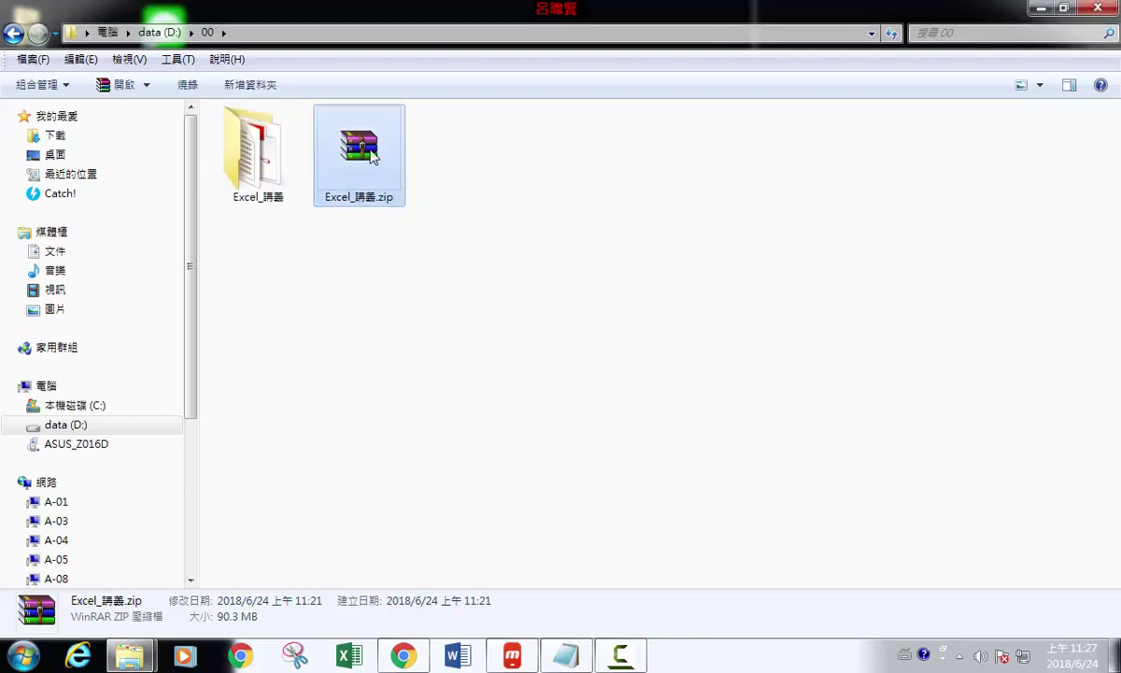
{"action": "left_click", "coordinate": [250, 151]}
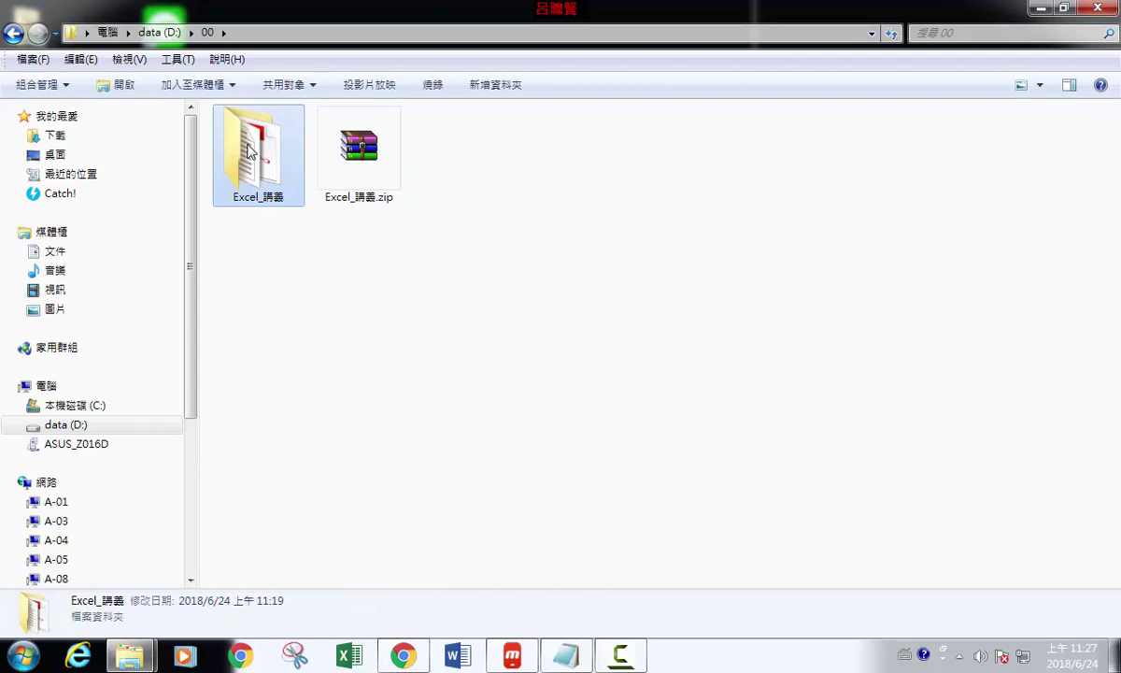
{"action": "double_click", "coordinate": [250, 151]}
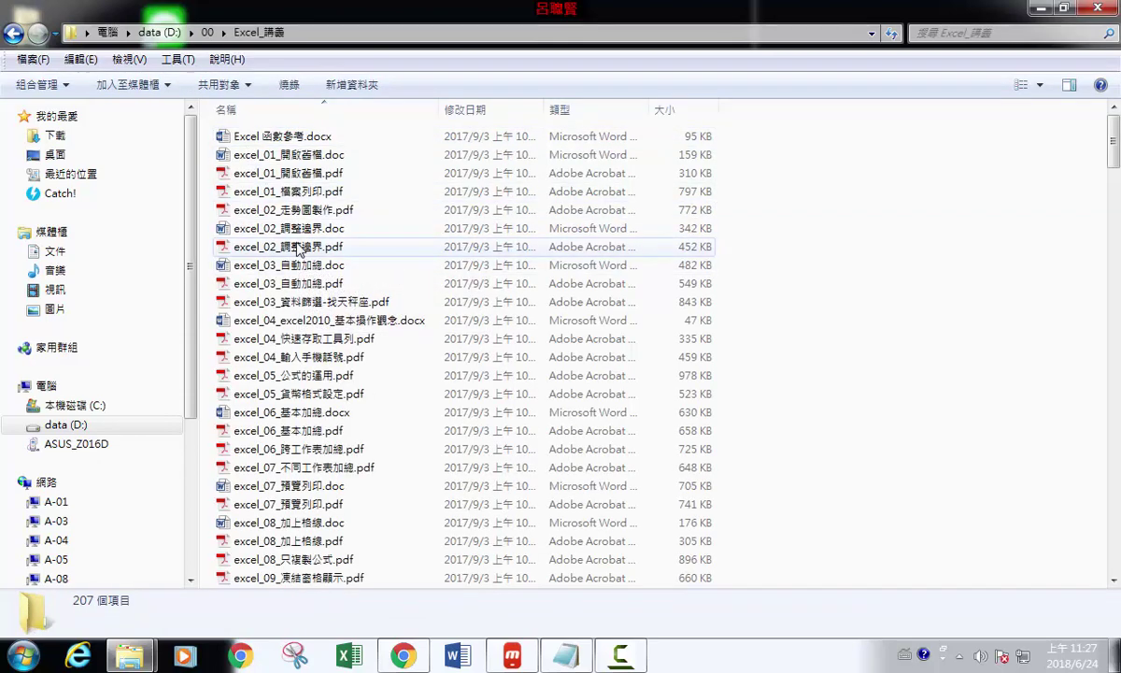
{"action": "left_click", "coordinate": [207, 32]}
{"action": "left_click", "coordinate": [374, 181]}
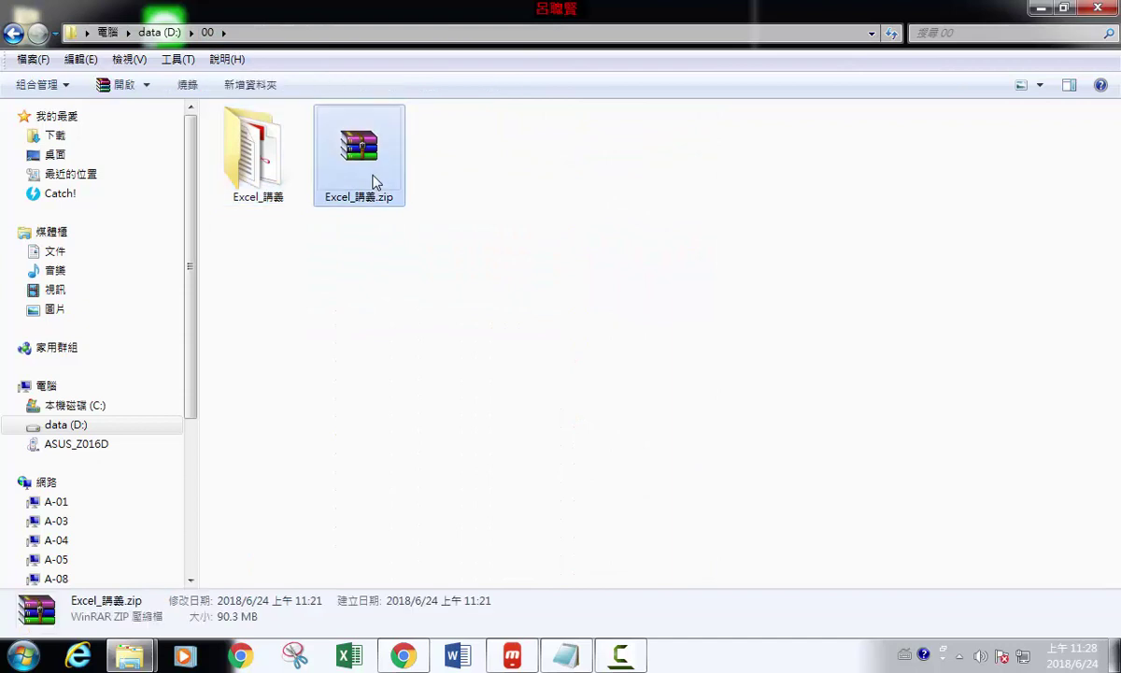
{"action": "right_click", "coordinate": [375, 182]}
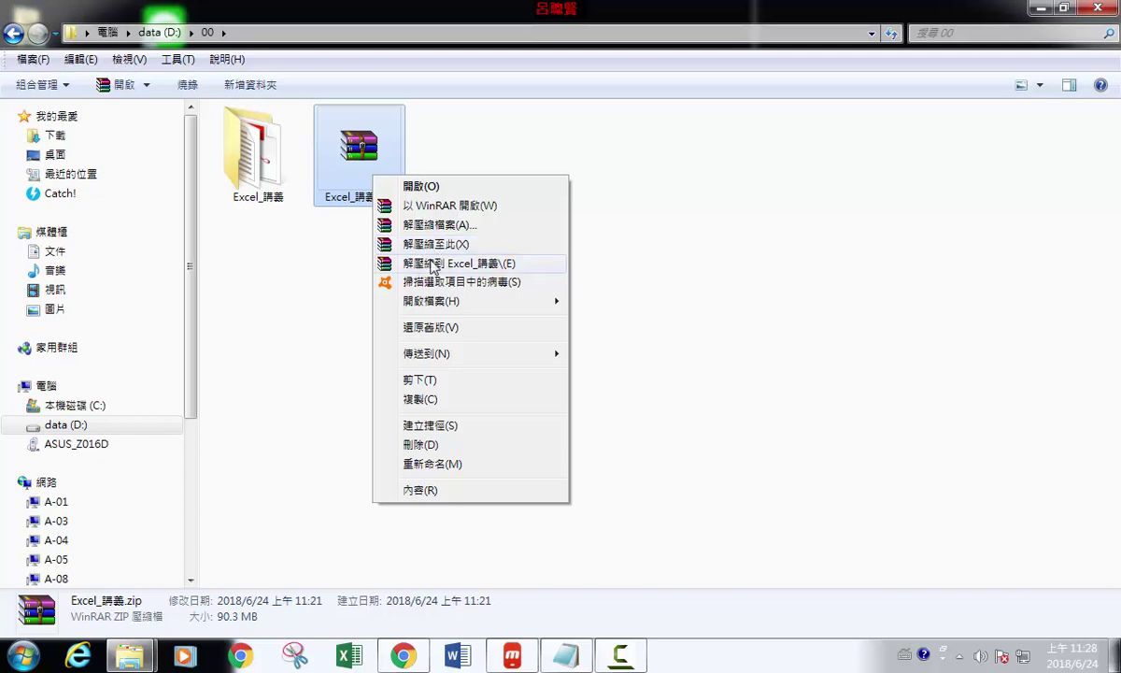
{"action": "left_click", "coordinate": [721, 281]}
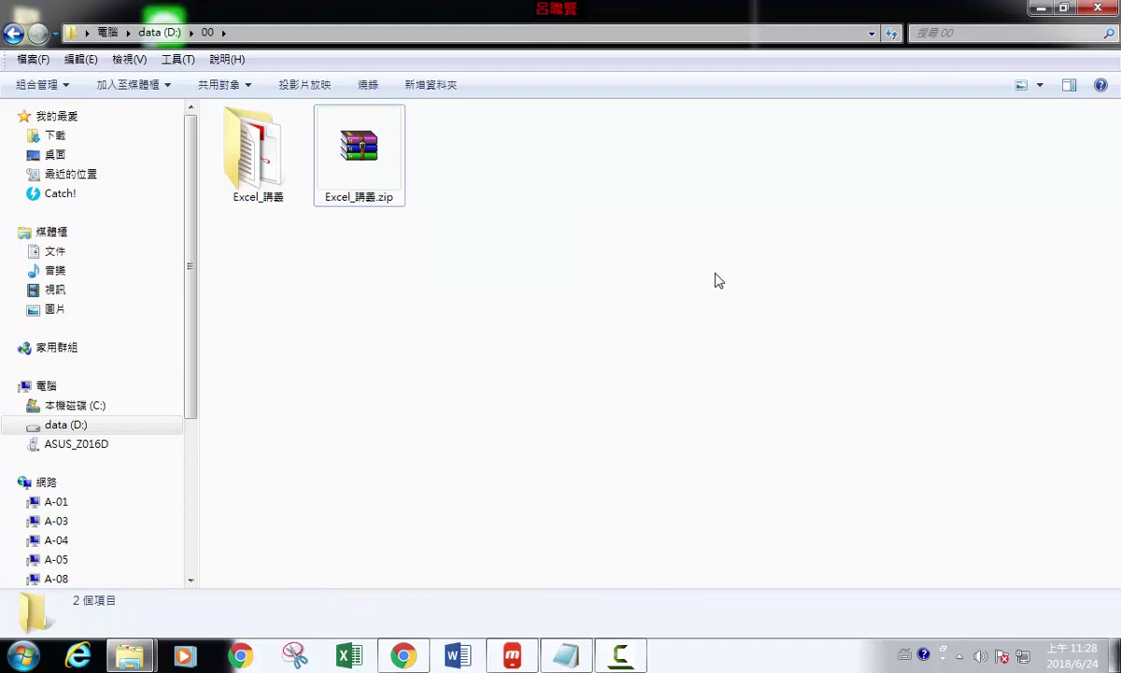
{"action": "left_click", "coordinate": [355, 157]}
{"action": "right_click", "coordinate": [364, 161]}
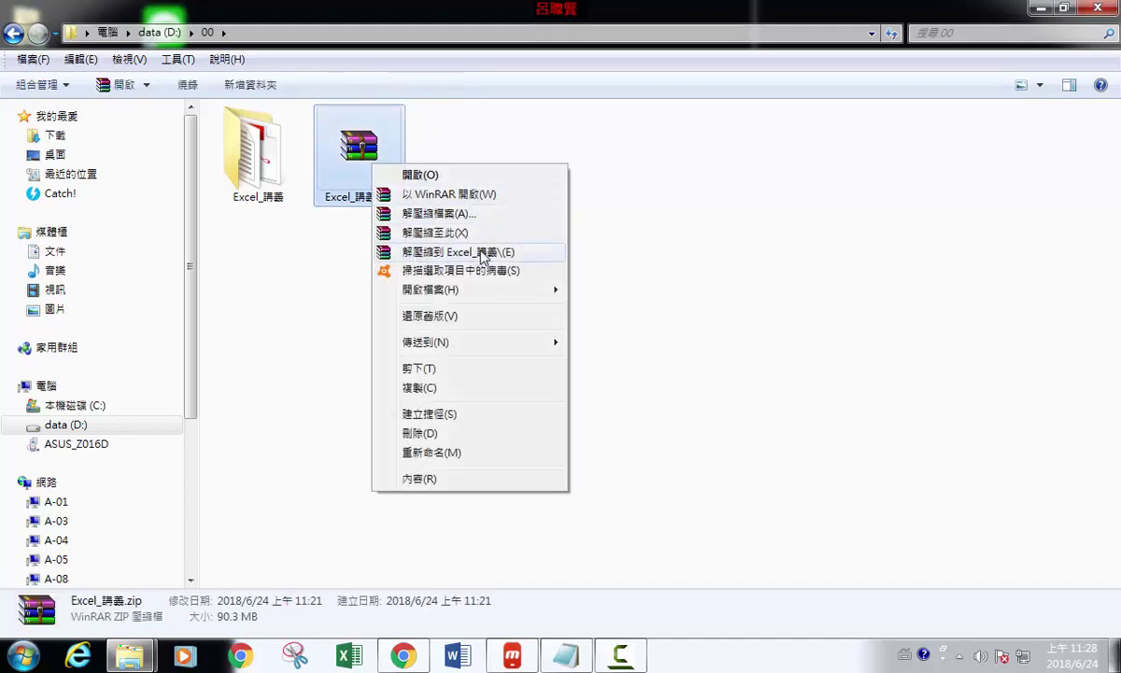
{"action": "left_click", "coordinate": [682, 235]}
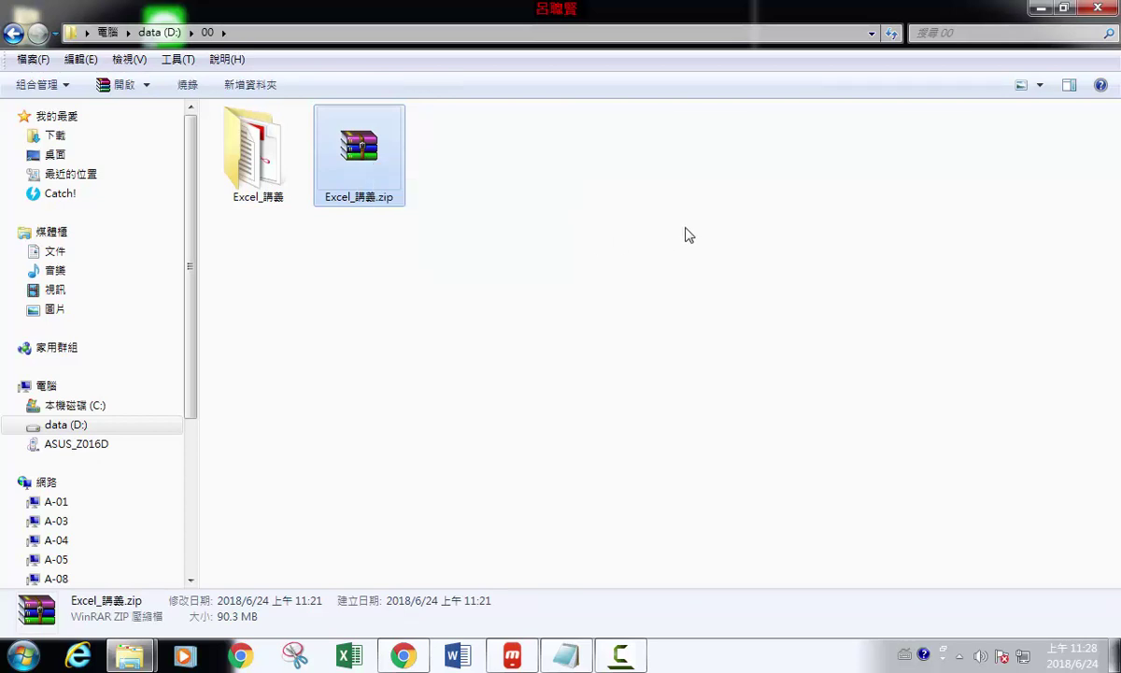
{"action": "left_click", "coordinate": [382, 164]}
{"action": "right_click", "coordinate": [381, 156]}
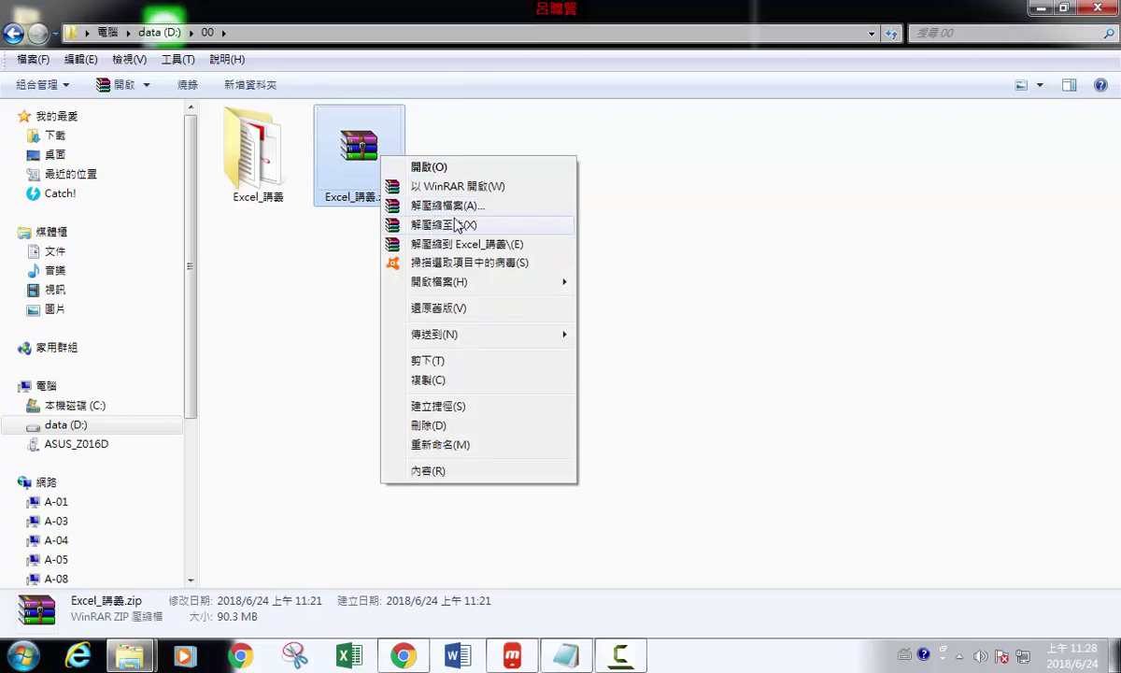
{"action": "key", "text": "Escape"}
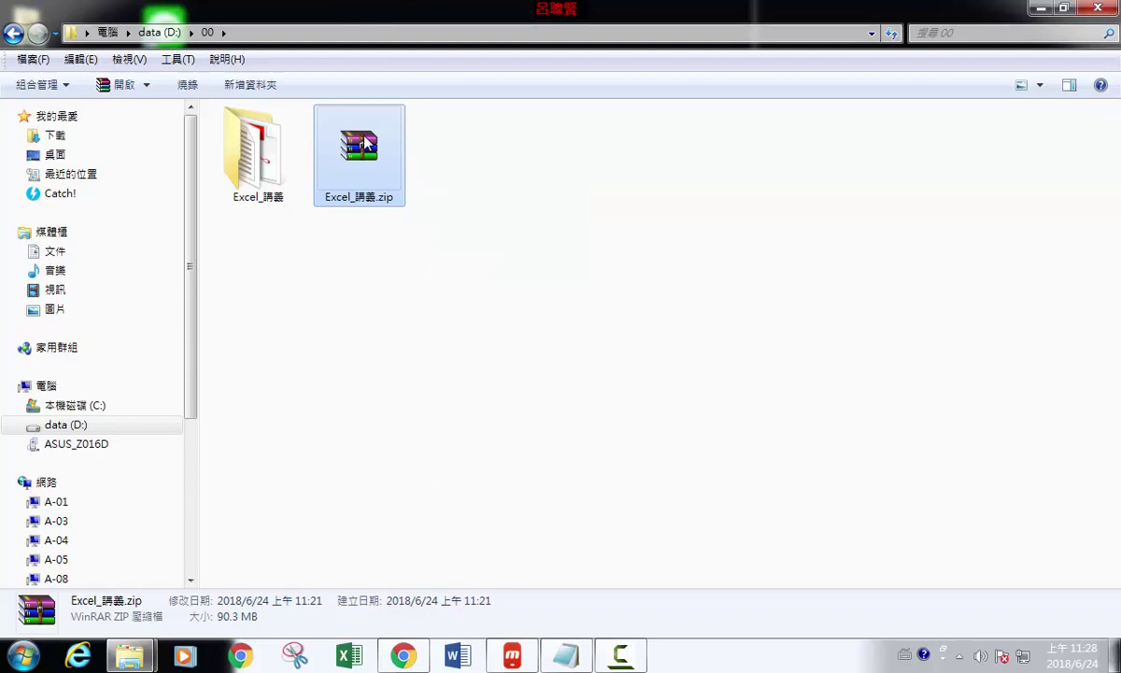
{"action": "left_click", "coordinate": [261, 145]}
{"action": "key", "text": "Right"}
{"action": "key", "text": "Left"}
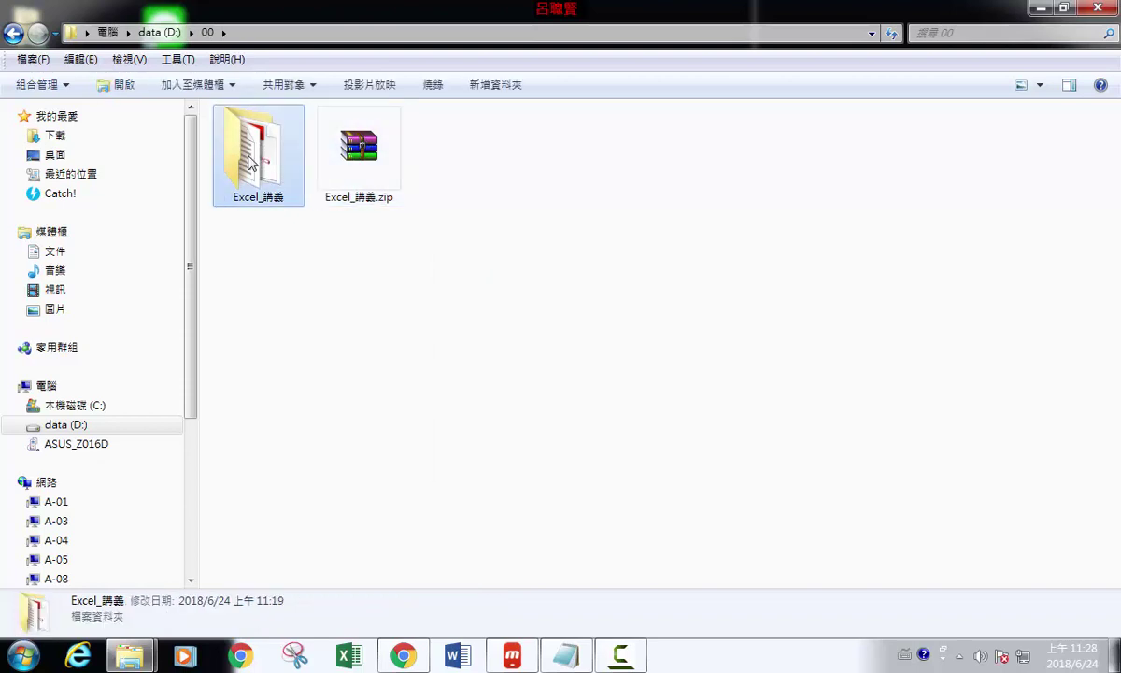
Delete Excel_講義.zip from the 00 folder and check the files in the extracted Excel_講義 folder
{"action": "left_click", "coordinate": [363, 157]}
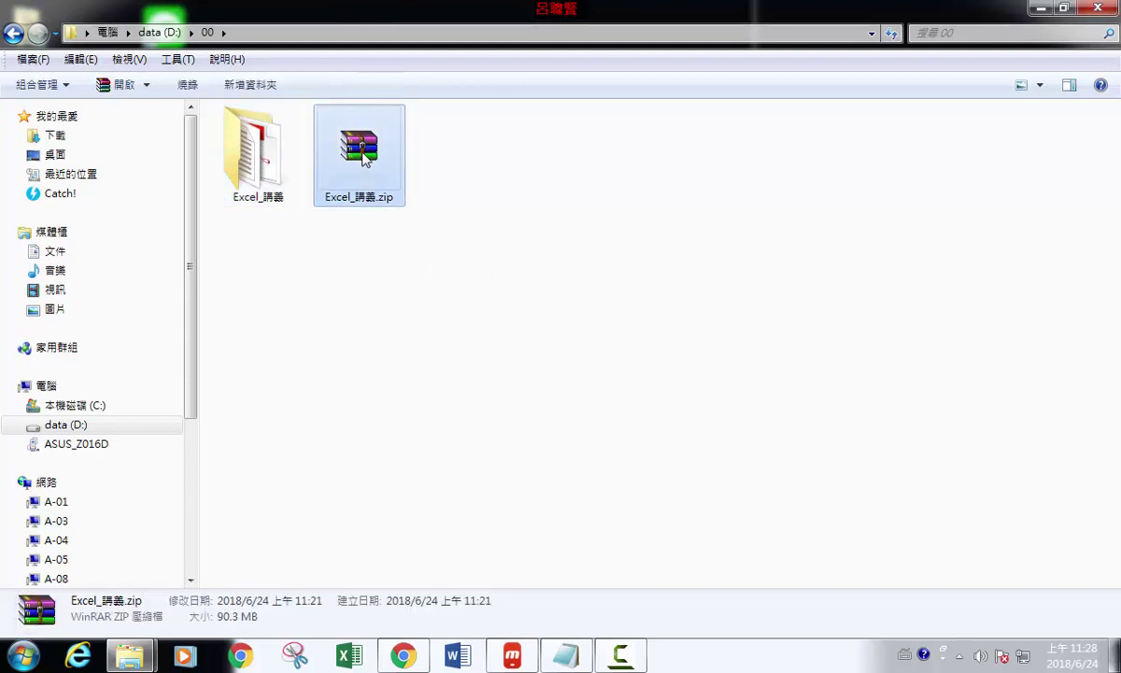
{"action": "key", "text": "Delete"}
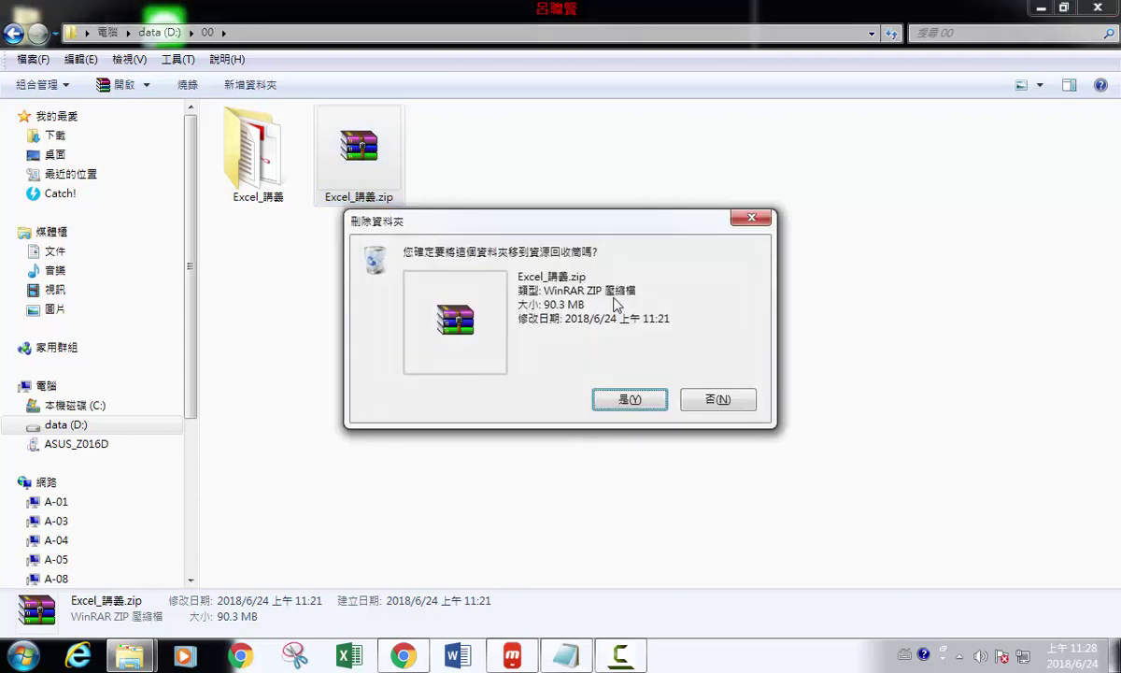
{"action": "left_click", "coordinate": [612, 397]}
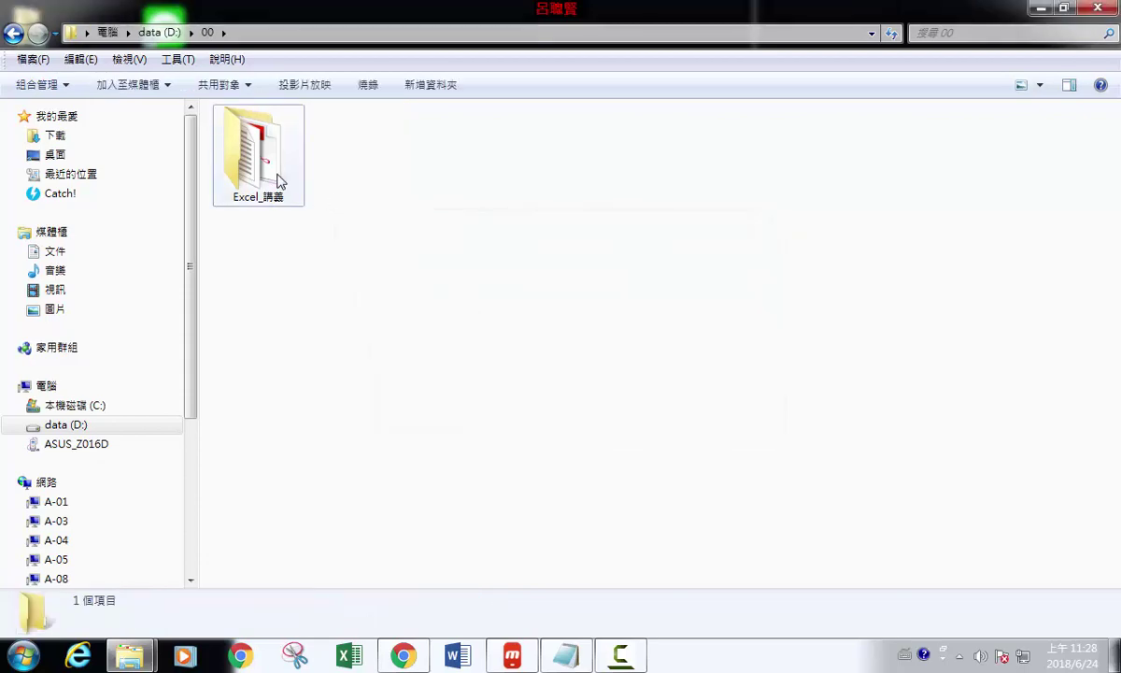
{"action": "double_click", "coordinate": [273, 178]}
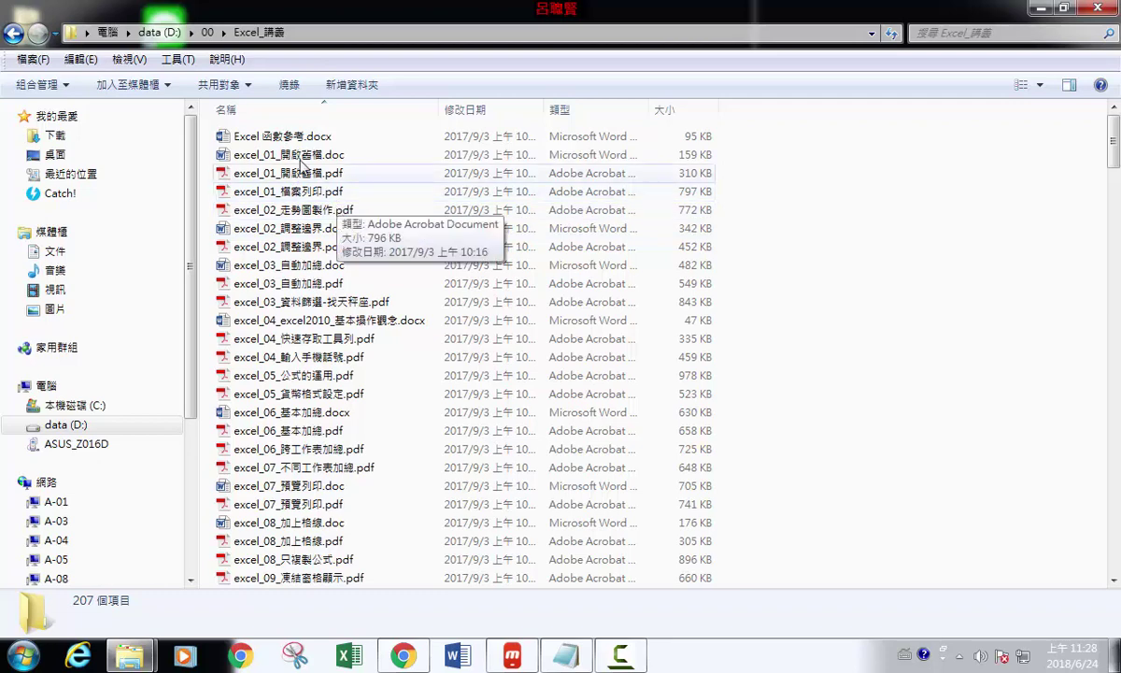
{"action": "left_click", "coordinate": [208, 34]}
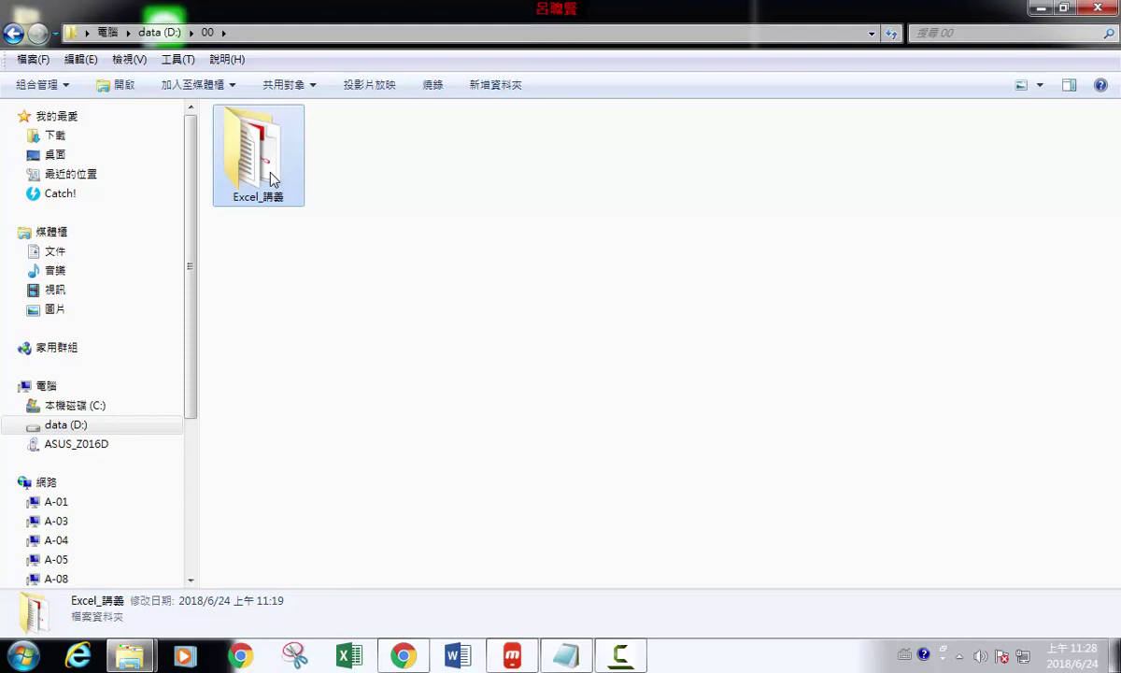
Look through the Downloads folder and open the Documents library
{"action": "left_click", "coordinate": [71, 136]}
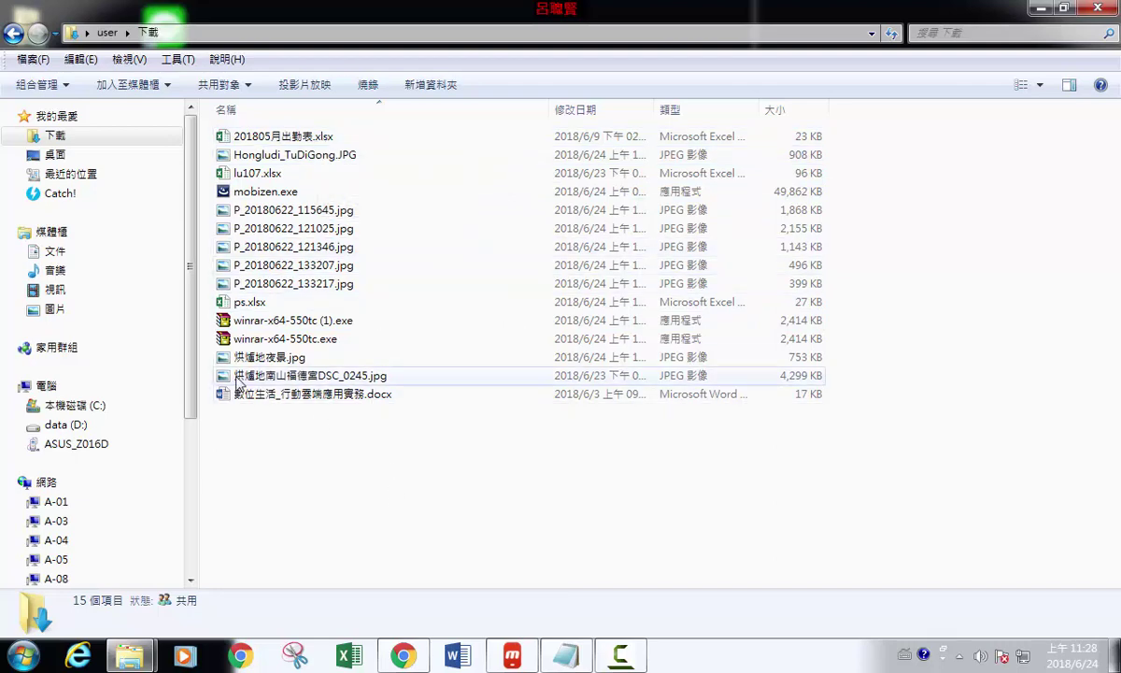
{"action": "left_click", "coordinate": [55, 254]}
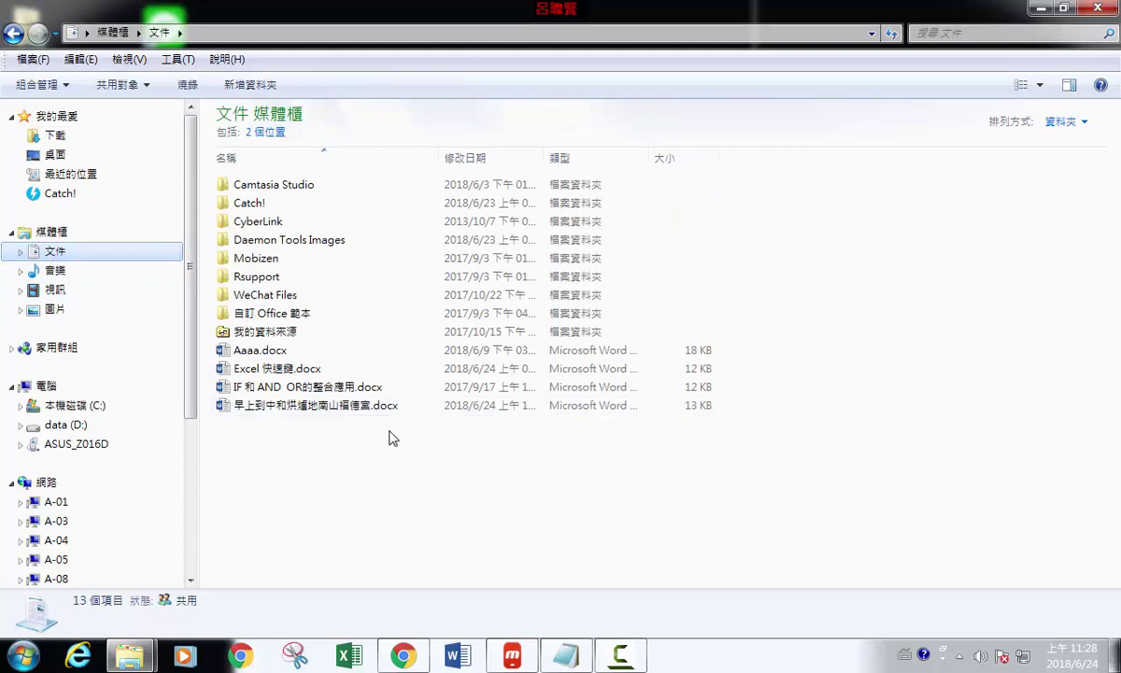
{"action": "left_click", "coordinate": [307, 375]}
{"action": "left_click", "coordinate": [289, 352]}
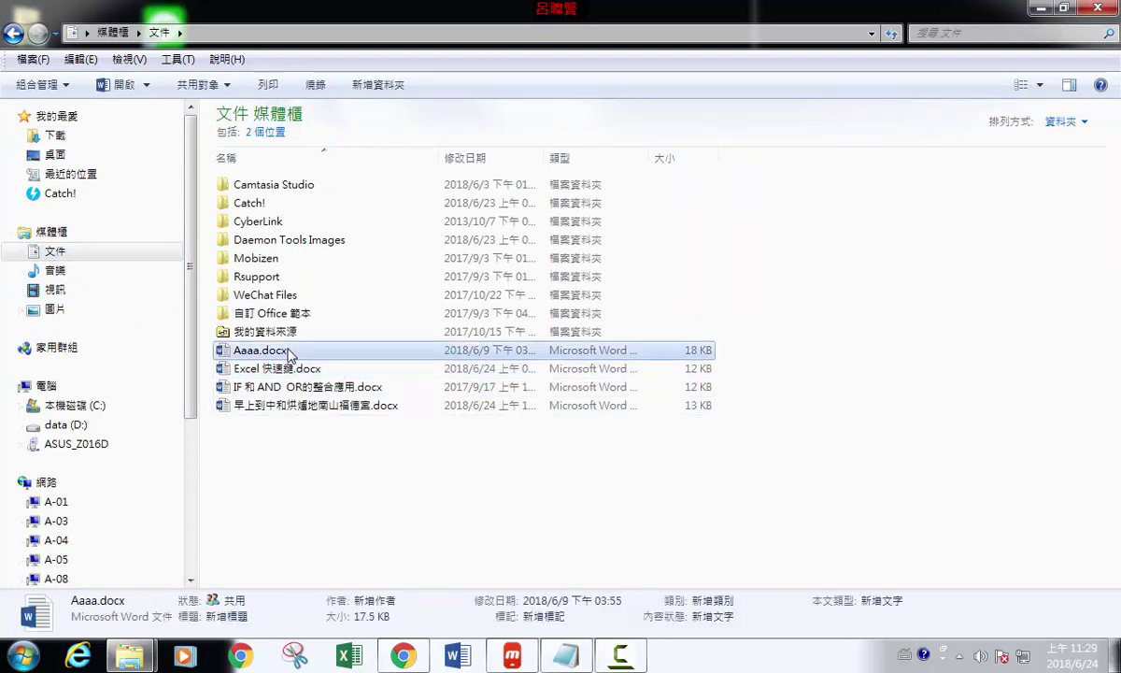
{"action": "right_click", "coordinate": [290, 353]}
{"action": "mouse_move", "coordinate": [299, 338]}
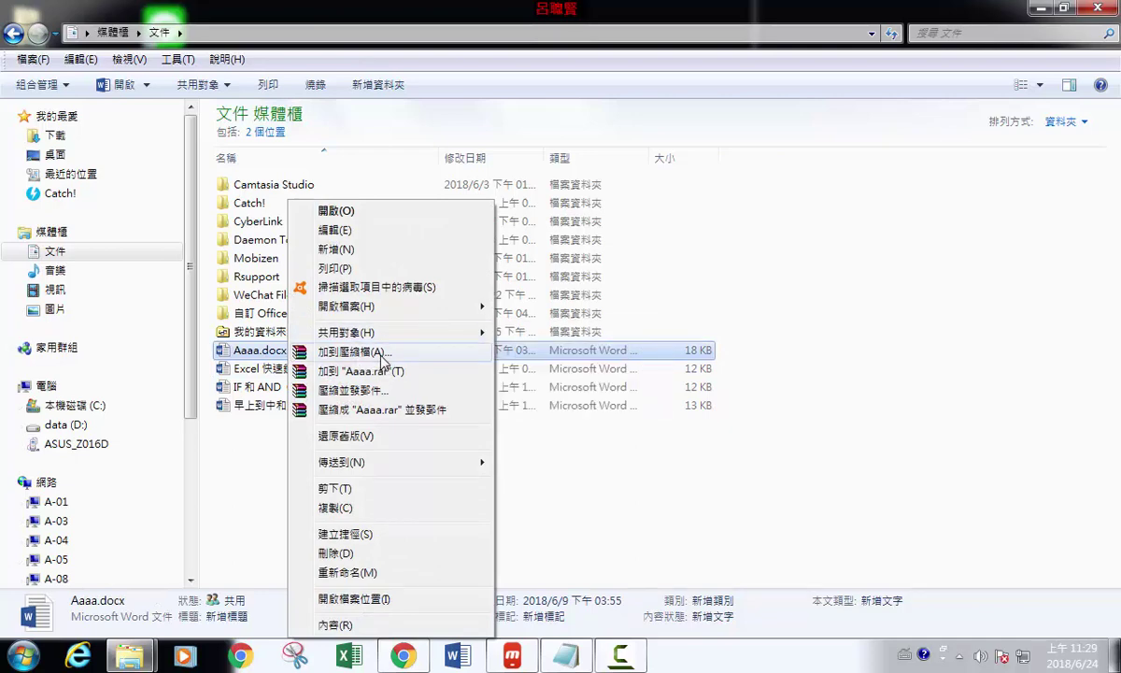
{"action": "left_click", "coordinate": [268, 487]}
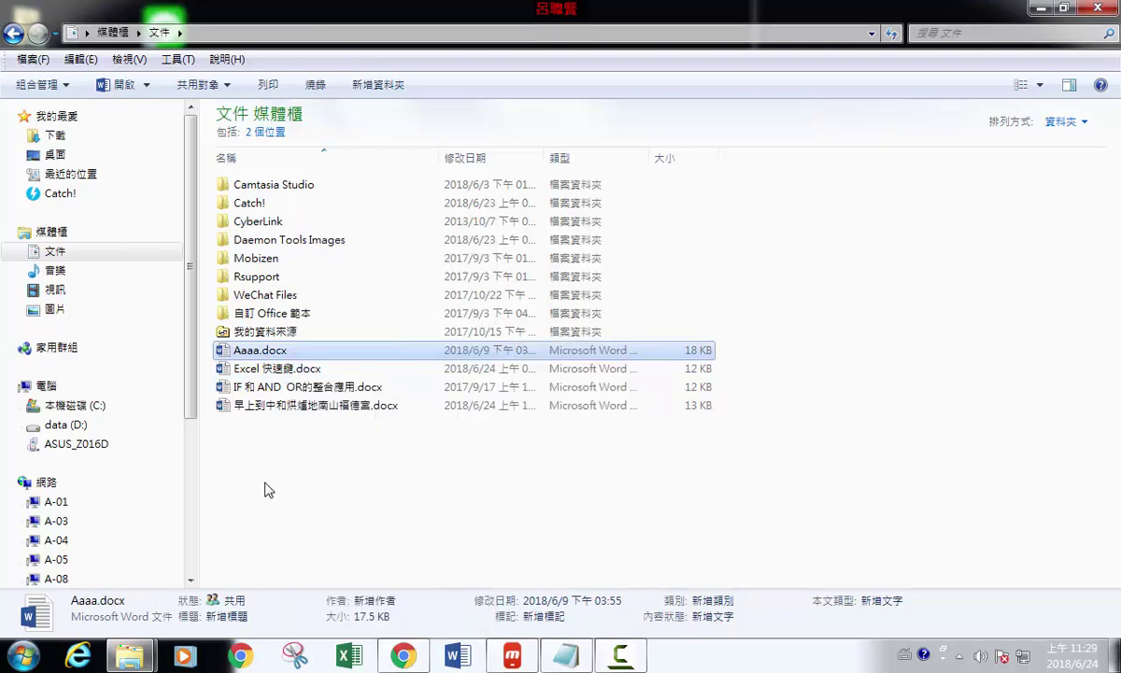
{"action": "left_click", "coordinate": [280, 352]}
{"action": "right_click", "coordinate": [285, 356]}
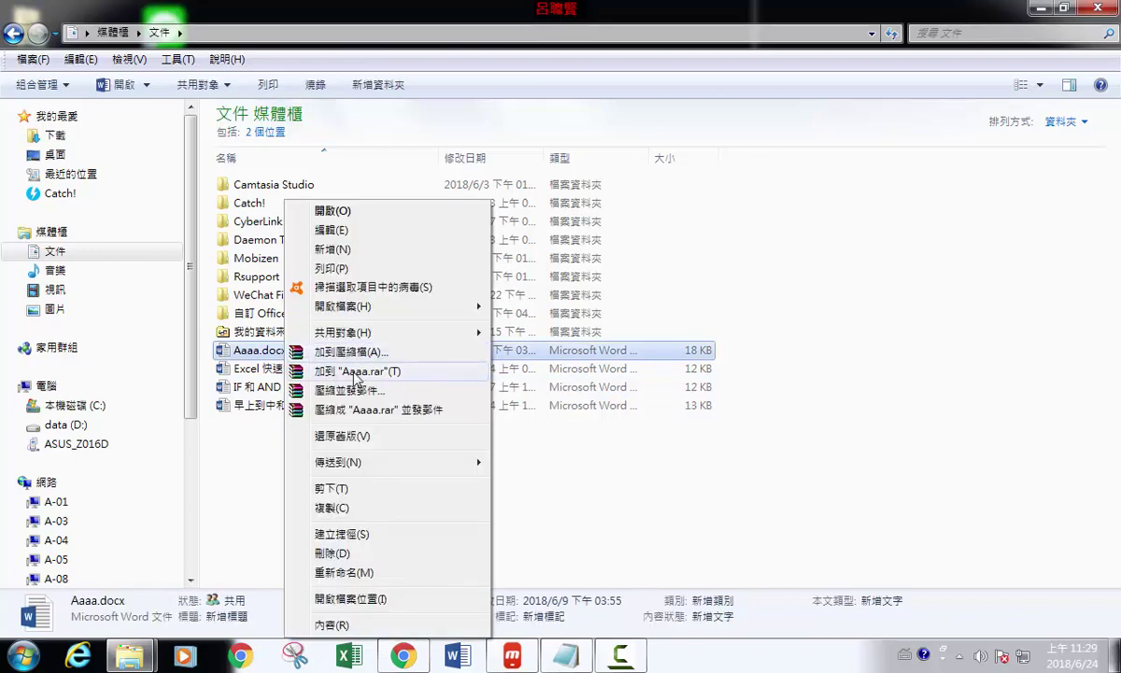
{"action": "left_click", "coordinate": [250, 453]}
Compress Excel 快速鍵.docx in the Documents library into an archive in ZIP format
{"action": "left_click", "coordinate": [278, 370]}
{"action": "right_click", "coordinate": [289, 379]}
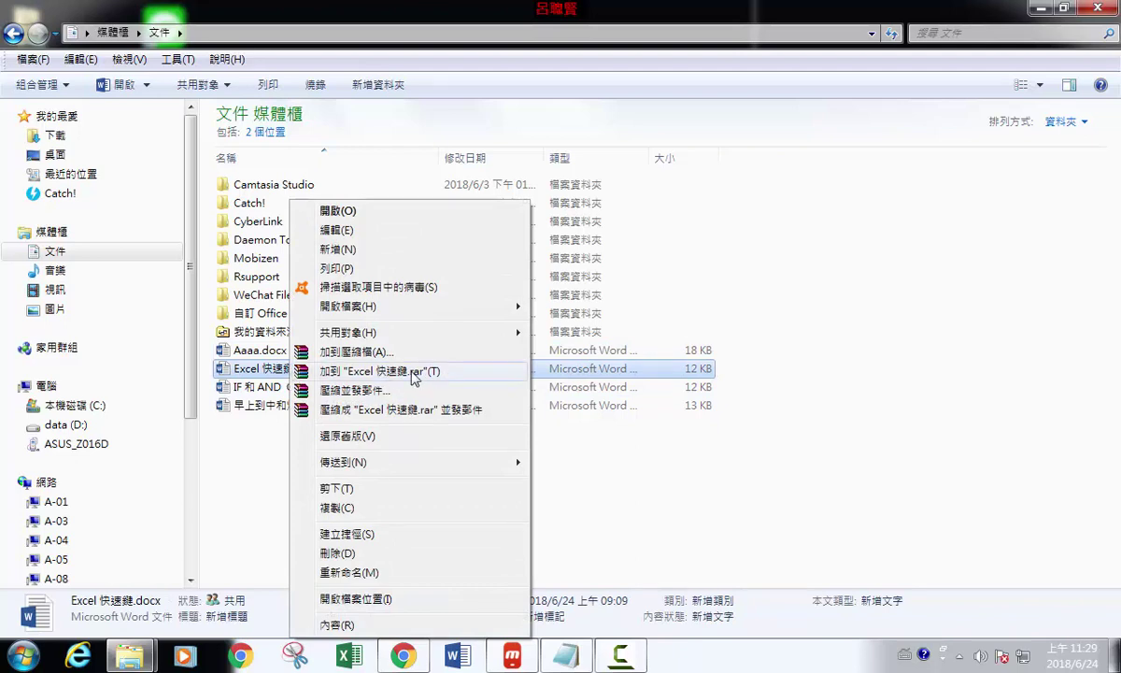
{"action": "left_click", "coordinate": [369, 357]}
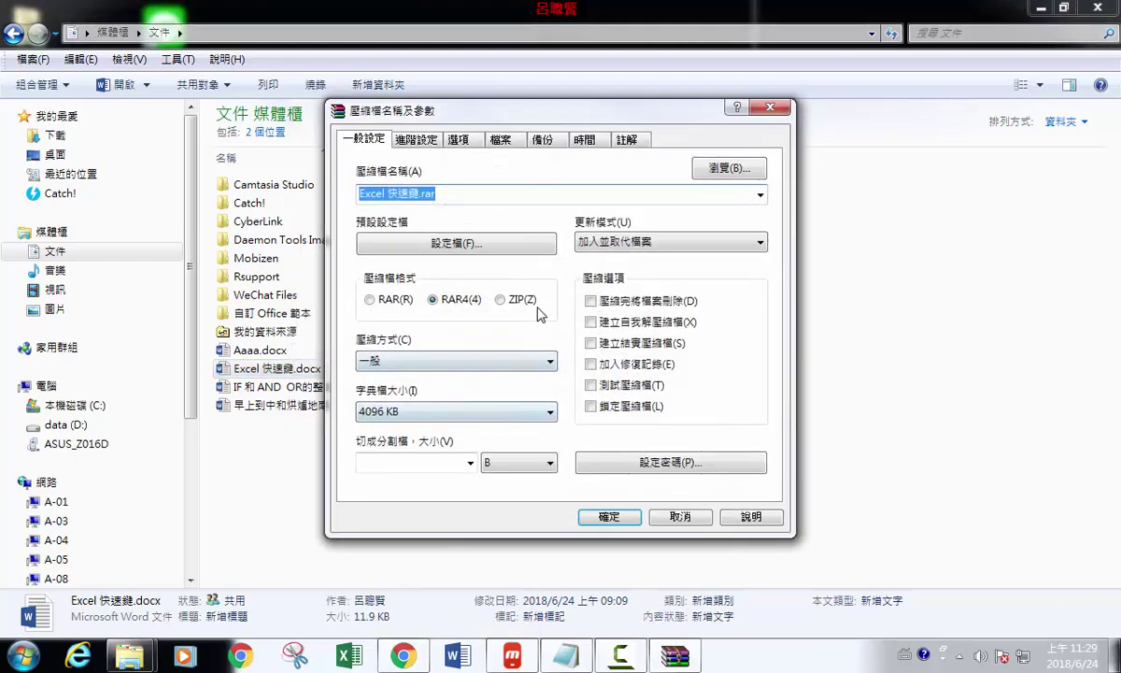
{"action": "left_click", "coordinate": [501, 301]}
{"action": "left_click", "coordinate": [608, 516]}
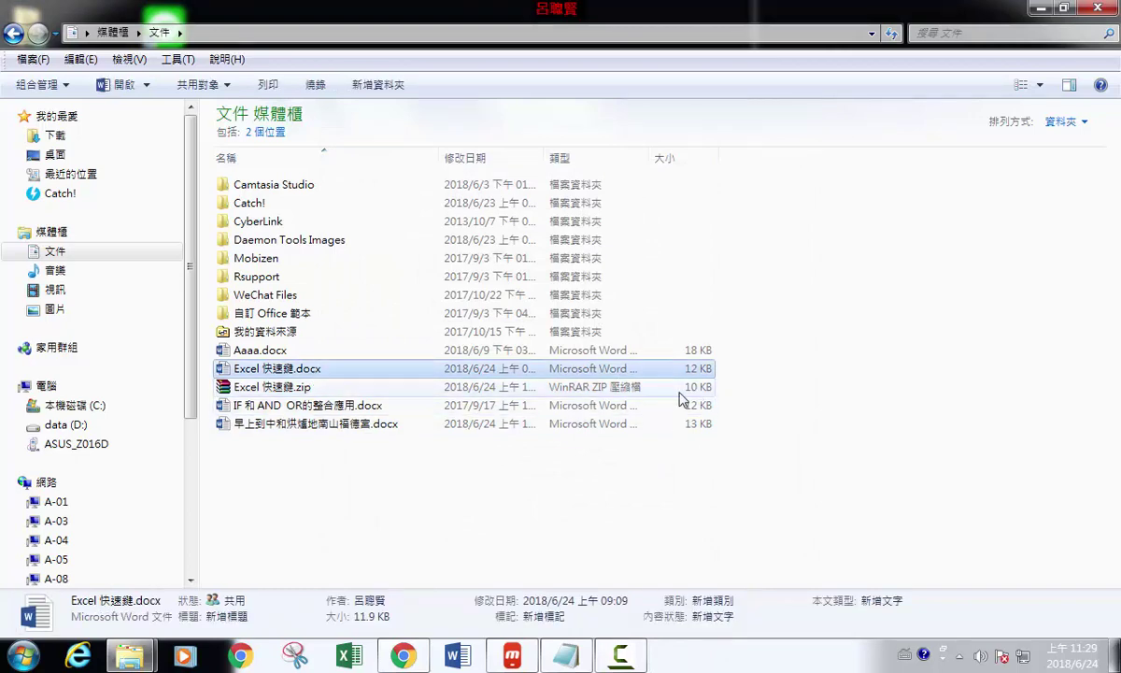
Open Excel 快速鍵.zip to inspect the document it contains, and close the archive window
{"action": "left_click", "coordinate": [292, 389]}
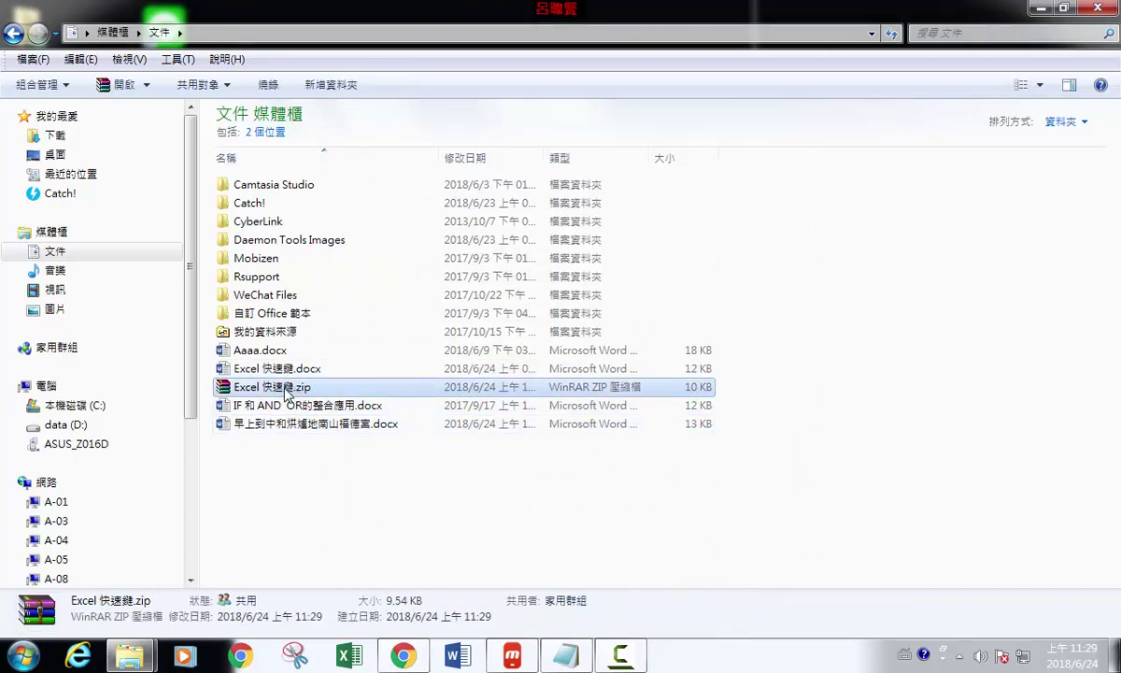
{"action": "double_click", "coordinate": [287, 391]}
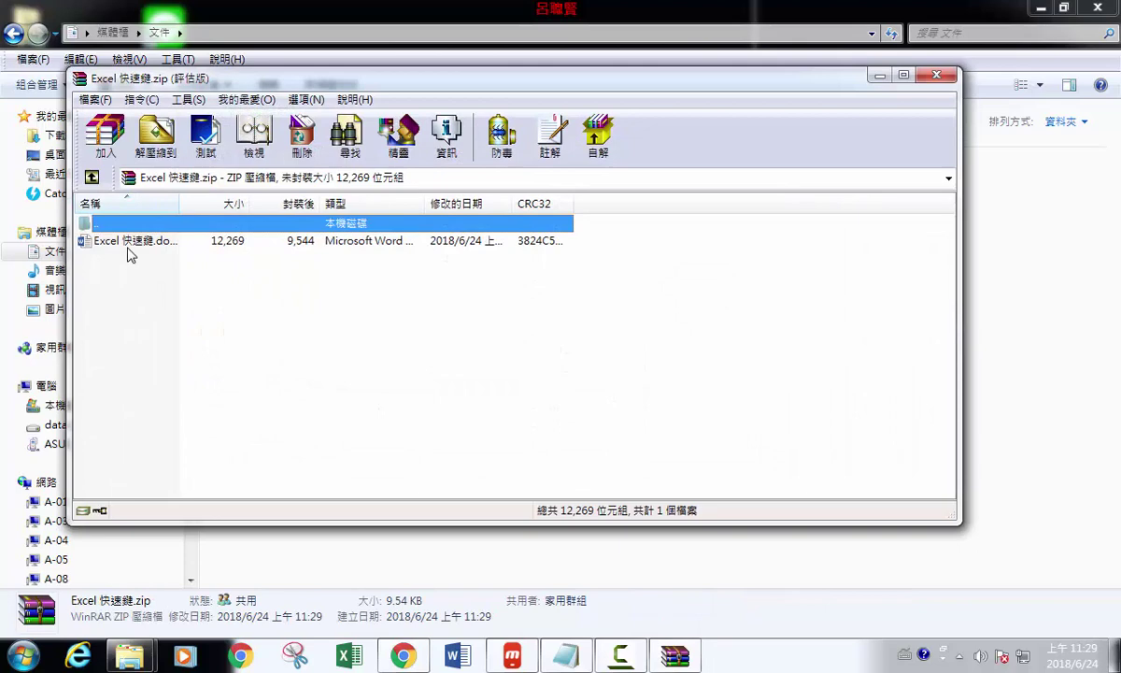
{"action": "left_click", "coordinate": [129, 244]}
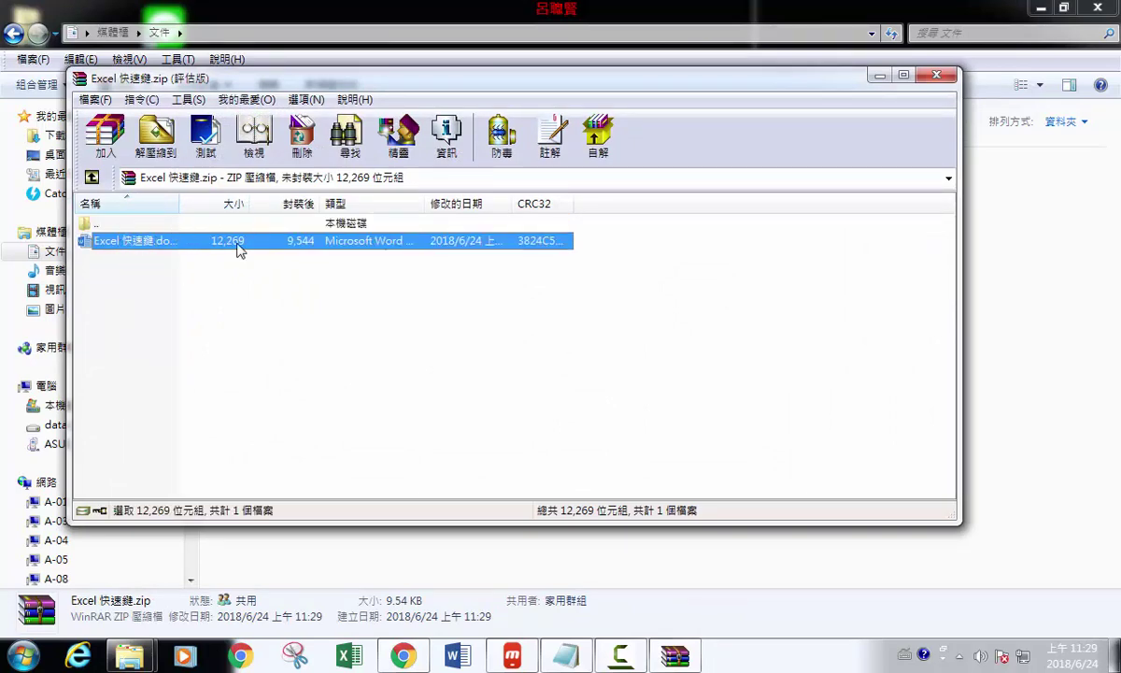
{"action": "left_click", "coordinate": [936, 74]}
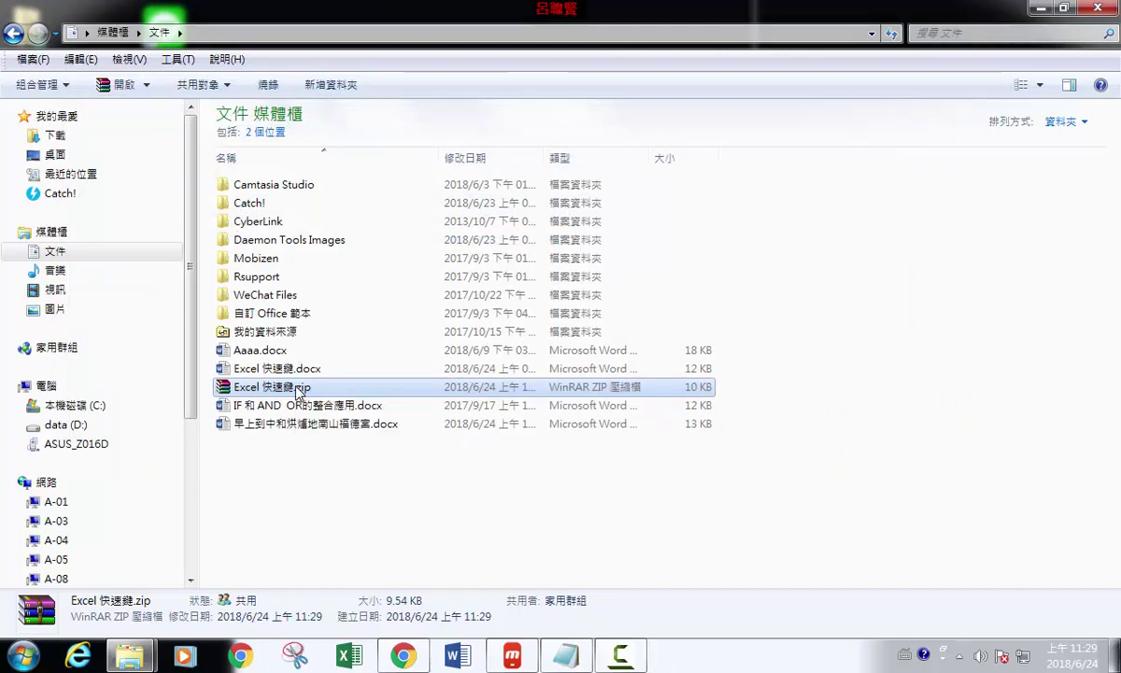
Move Excel 快速鍵.zip from the Documents library into the 00 folder on drive D:
{"action": "right_click", "coordinate": [280, 387]}
{"action": "left_click", "coordinate": [336, 221]}
{"action": "left_click", "coordinate": [90, 425]}
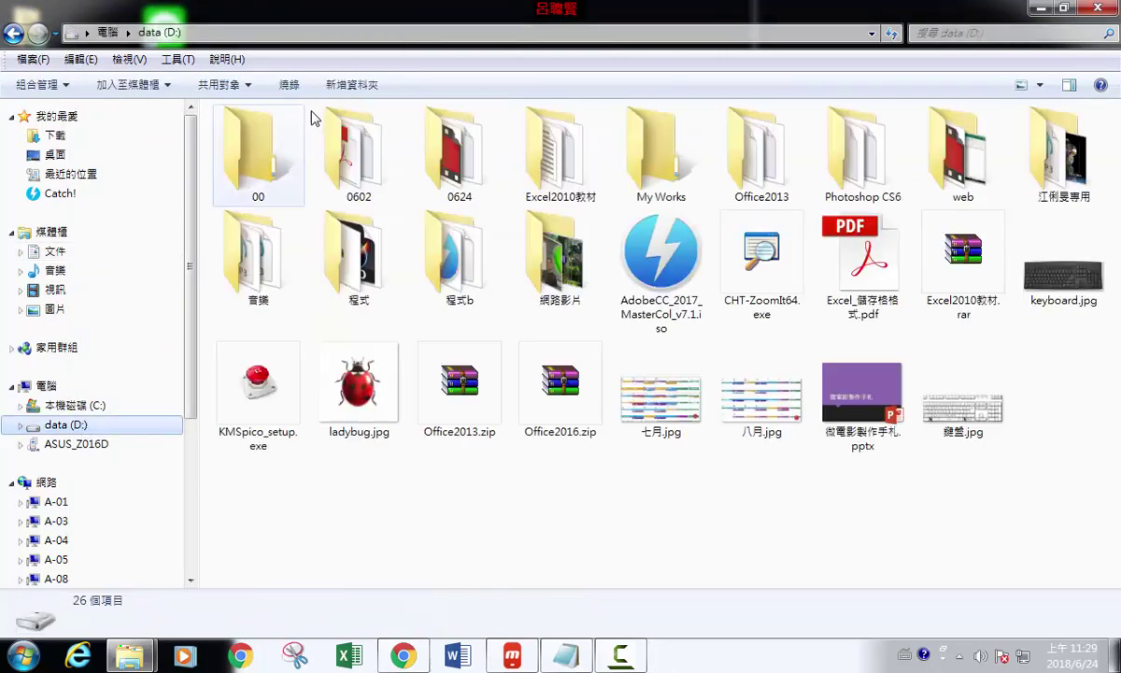
{"action": "double_click", "coordinate": [290, 122]}
{"action": "right_click", "coordinate": [320, 349]}
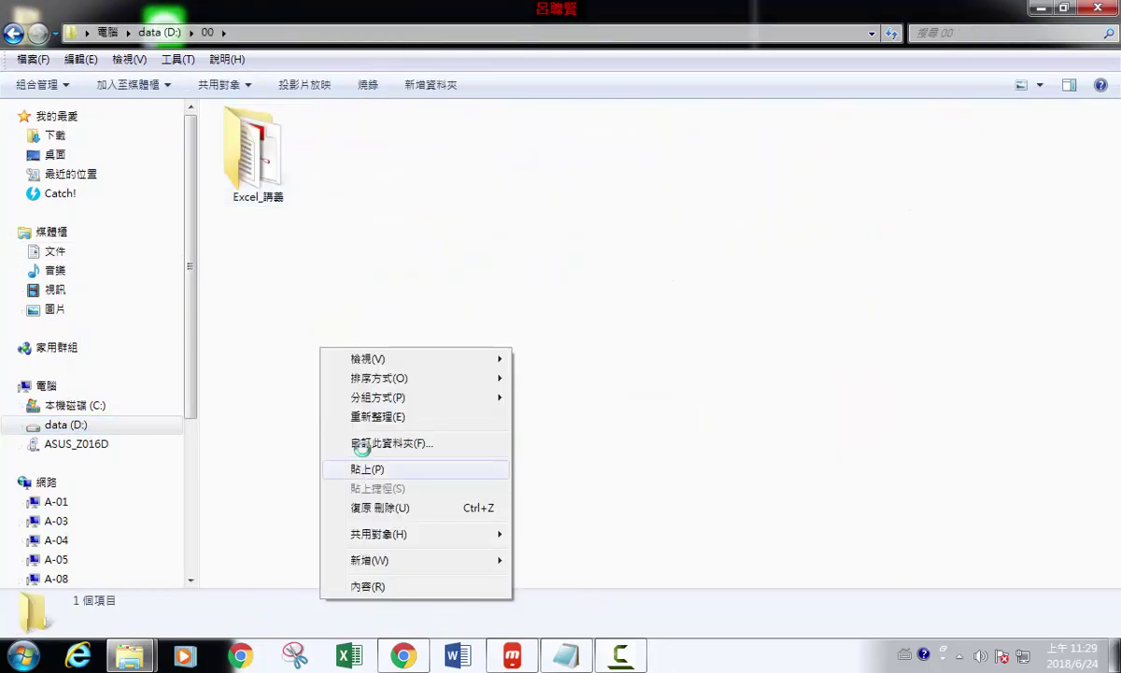
{"action": "left_click", "coordinate": [367, 468]}
Extract Excel 快速鍵.zip directly into the 00 folder and select the extracted Word document
{"action": "left_click", "coordinate": [367, 173]}
{"action": "right_click", "coordinate": [367, 168]}
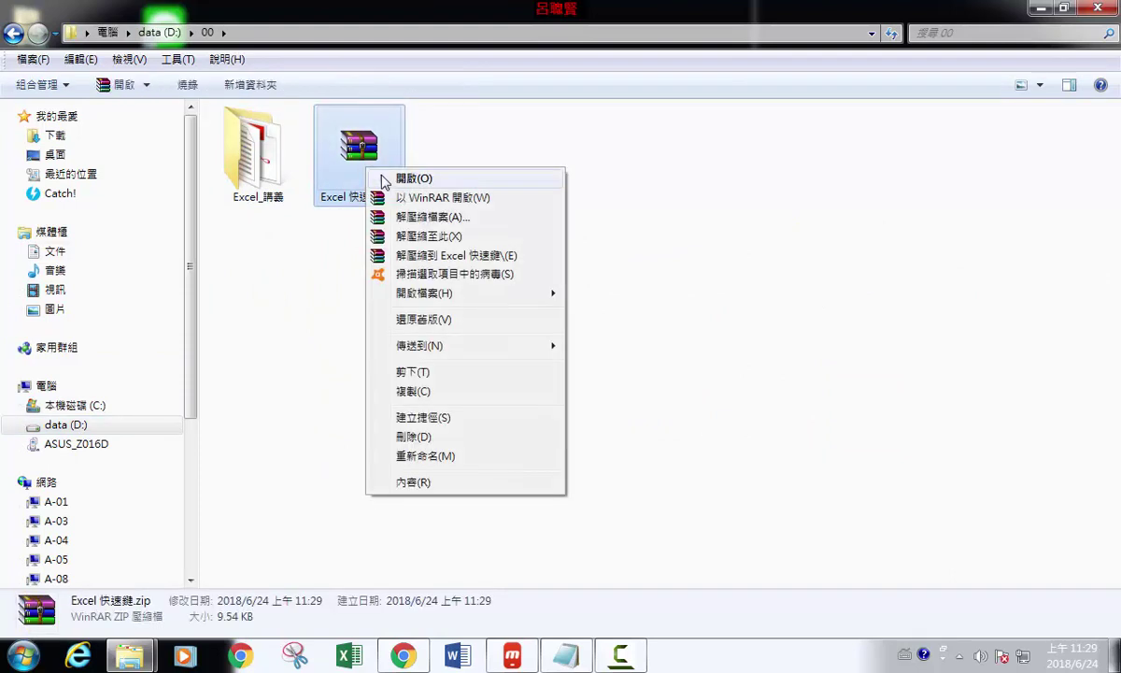
{"action": "left_click", "coordinate": [427, 239]}
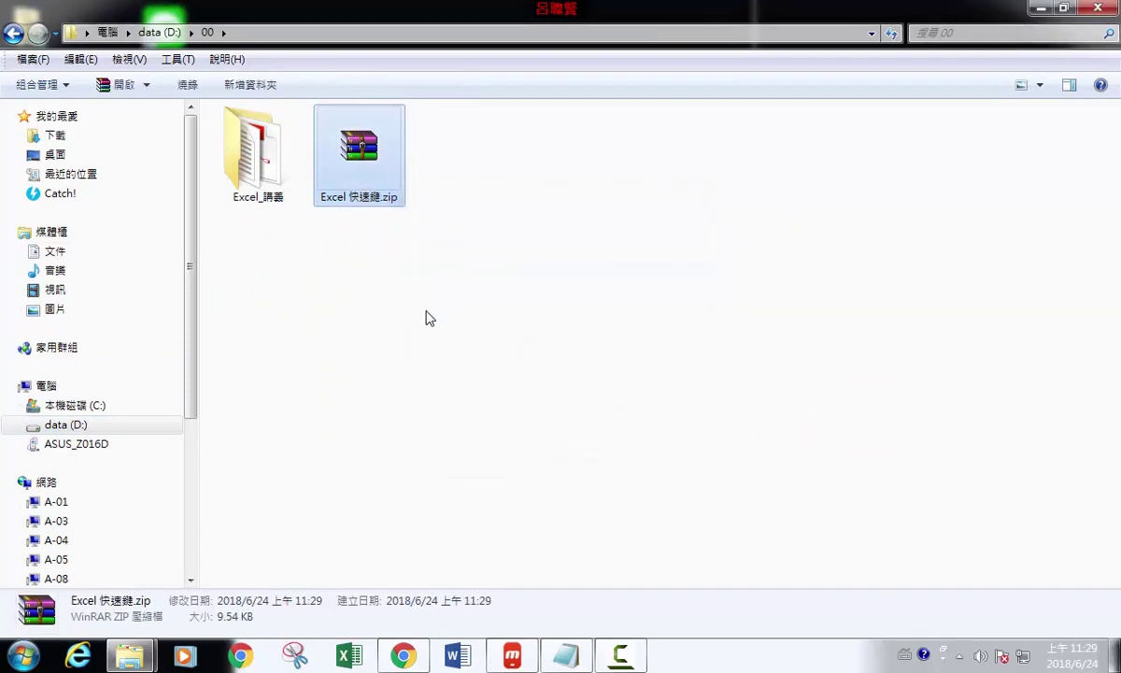
{"action": "left_click", "coordinate": [375, 193]}
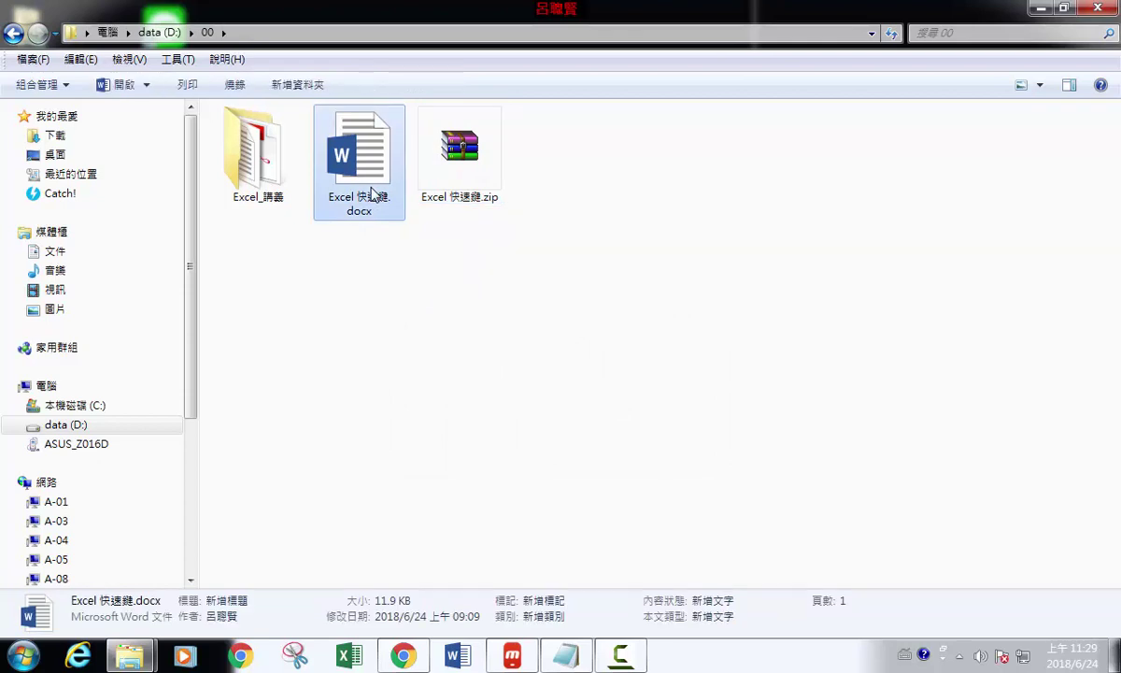
Delete Excel 快速鍵.zip from the 00 folder
{"action": "left_click", "coordinate": [474, 182]}
{"action": "key", "text": "Delete"}
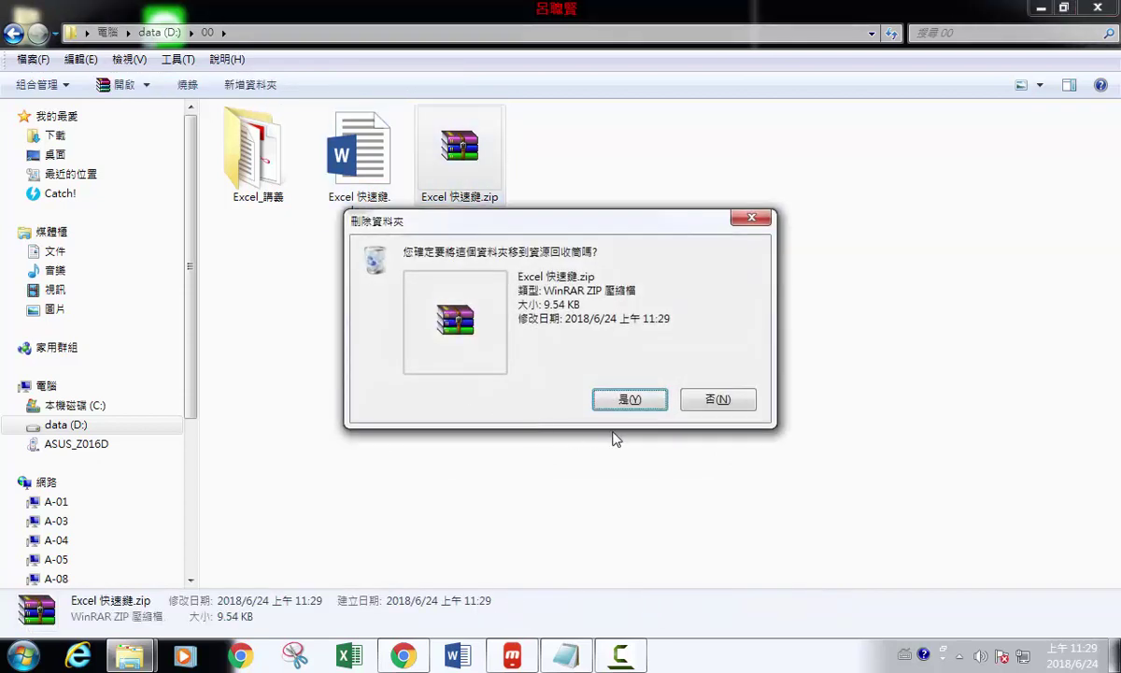
{"action": "left_click", "coordinate": [637, 403]}
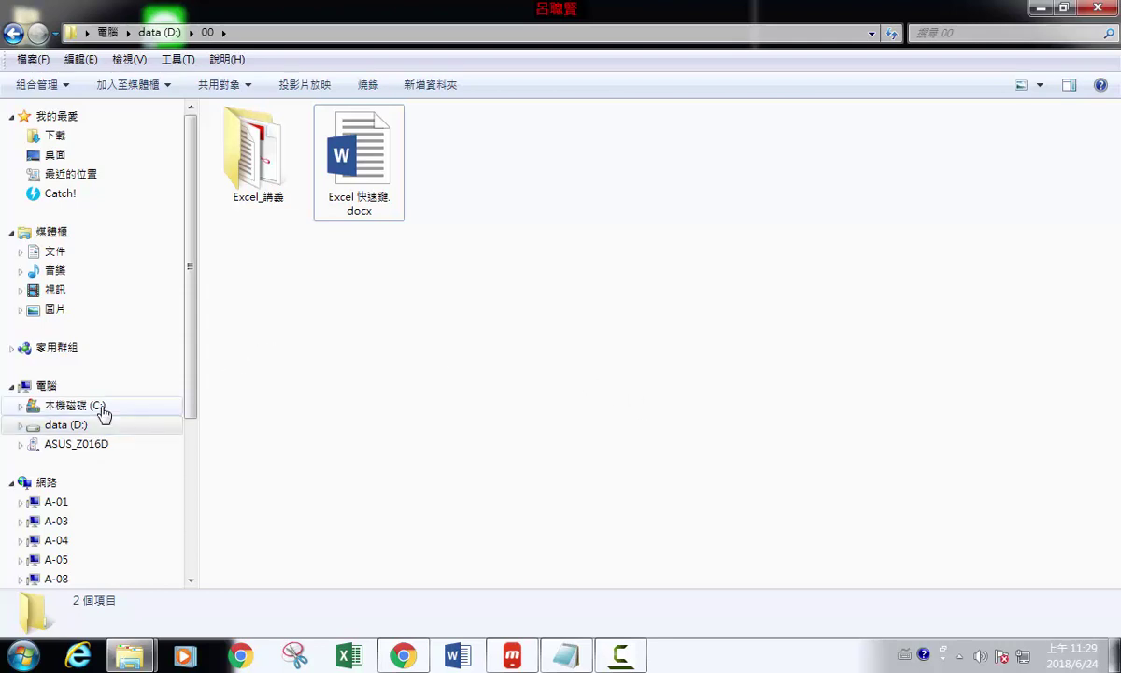
Open the Documents library, select all four Word documents together, and clear the selection
{"action": "left_click", "coordinate": [54, 253]}
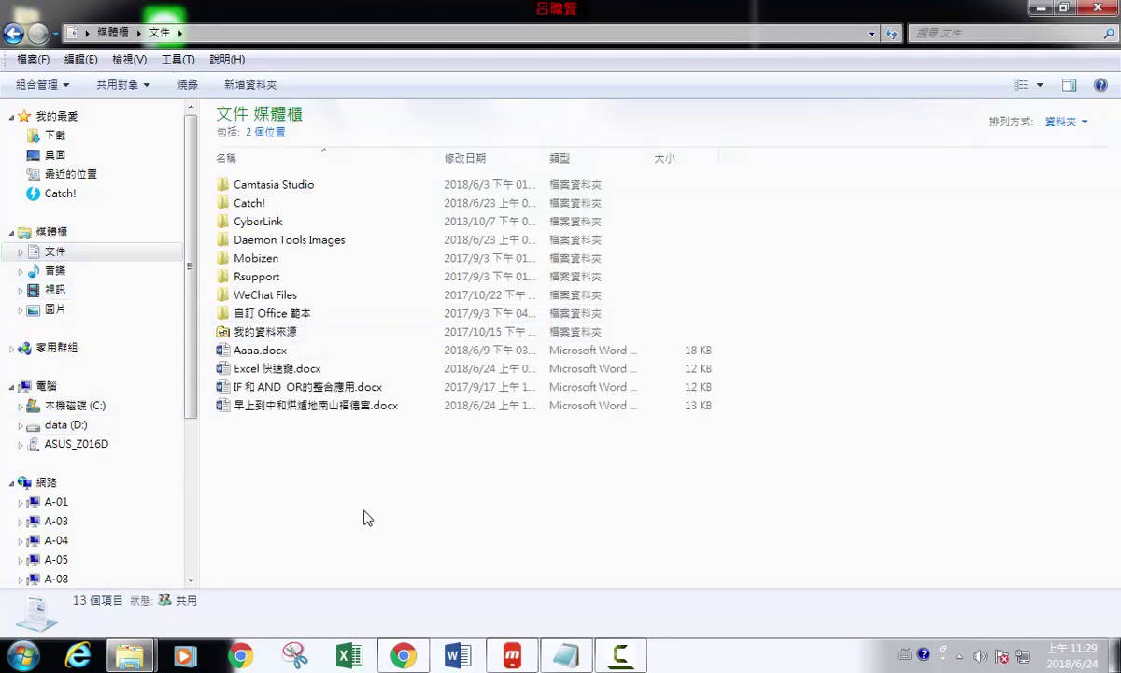
{"action": "left_click_drag", "start_coordinate": [396, 520], "coordinate": [304, 342]}
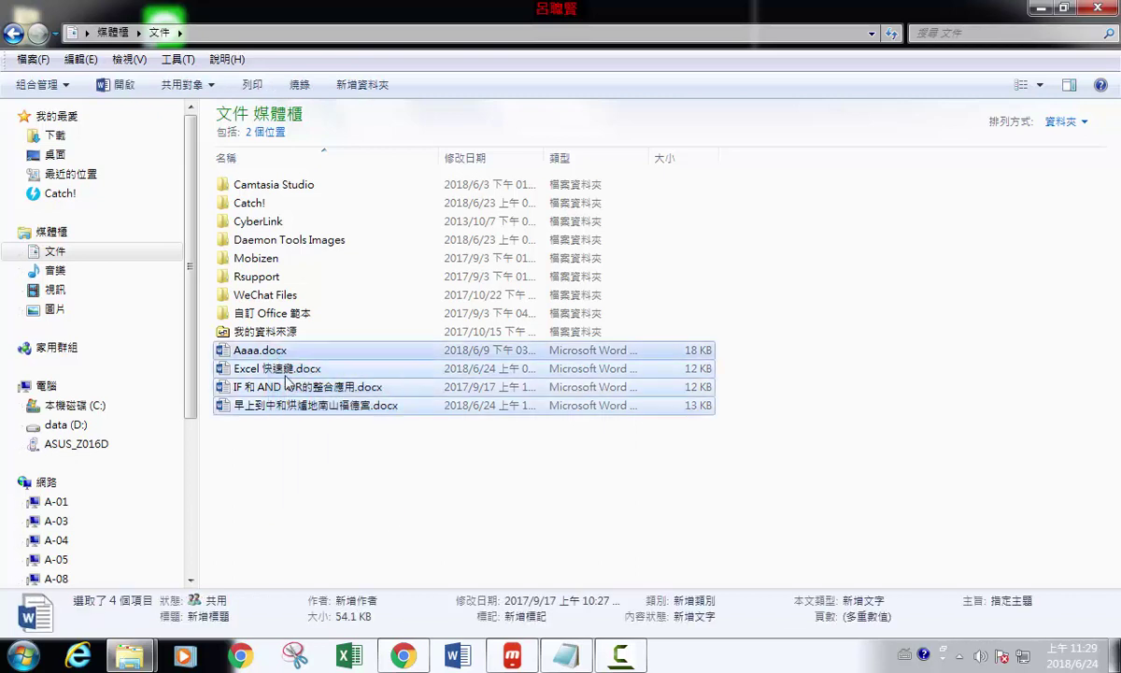
{"action": "left_click", "coordinate": [379, 516]}
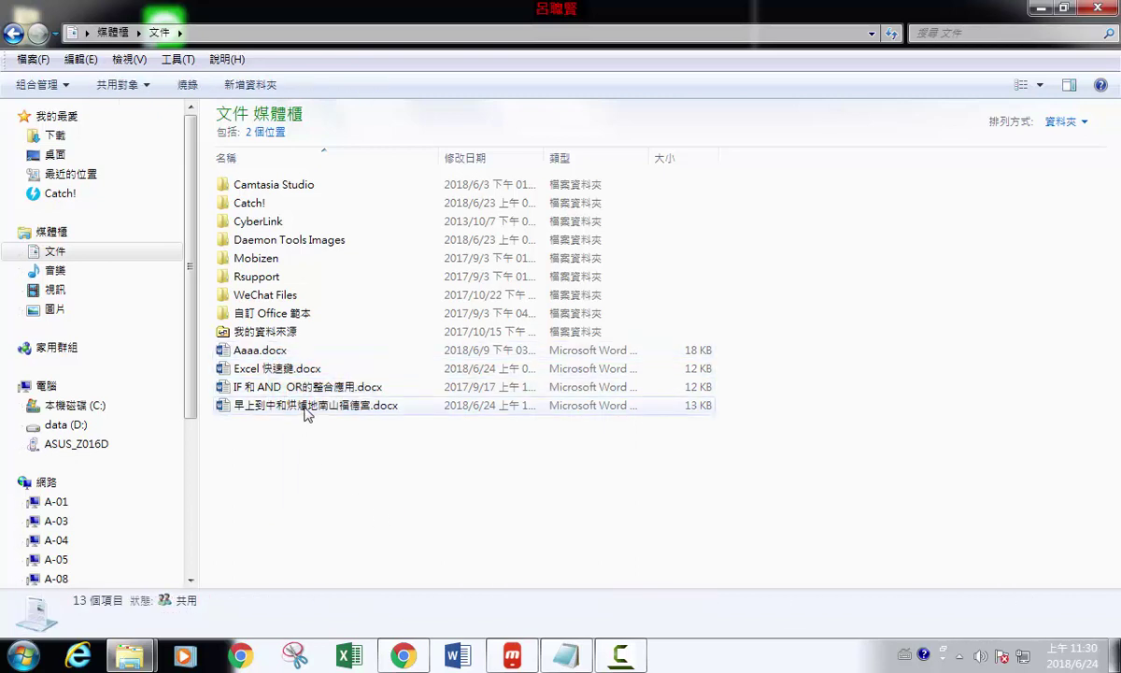
Compress Aaaa.docx, IF 和 AND OR的整合應用.docx and 早上到中和烘爐地南山福德宮.docx into an archive named s.zip in ZIP format
{"action": "left_click", "coordinate": [305, 411]}
{"action": "left_click", "coordinate": [297, 387], "text": "ctrl"}
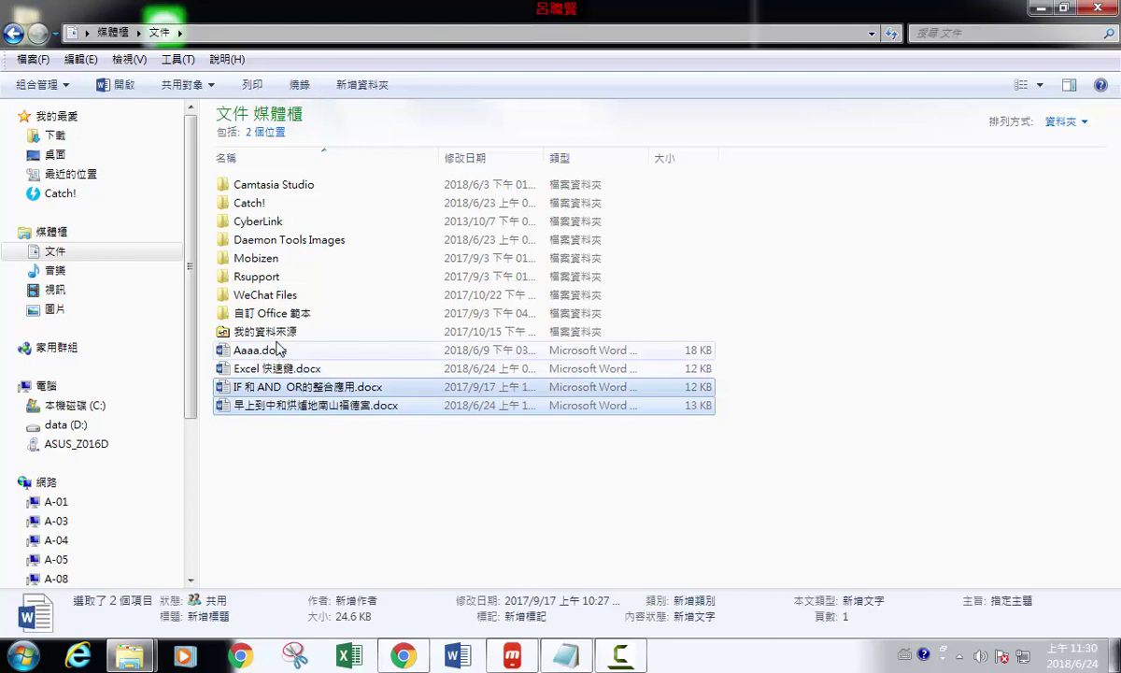
{"action": "left_click", "coordinate": [279, 349], "text": "ctrl"}
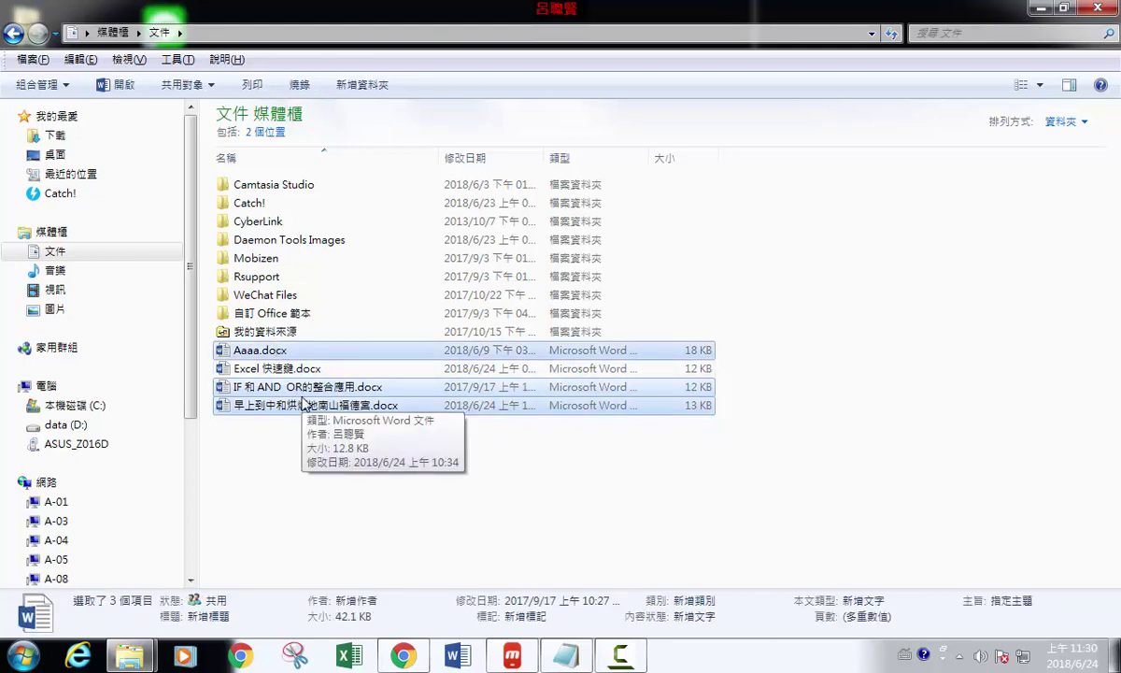
{"action": "right_click", "coordinate": [303, 402]}
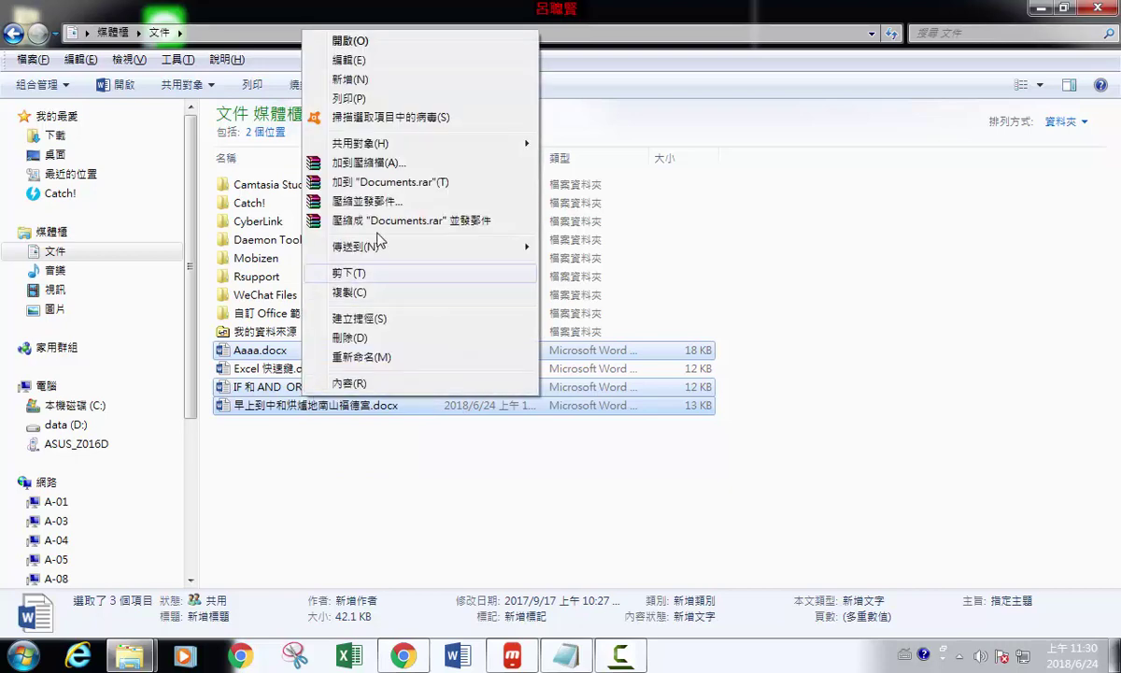
{"action": "left_click", "coordinate": [391, 166]}
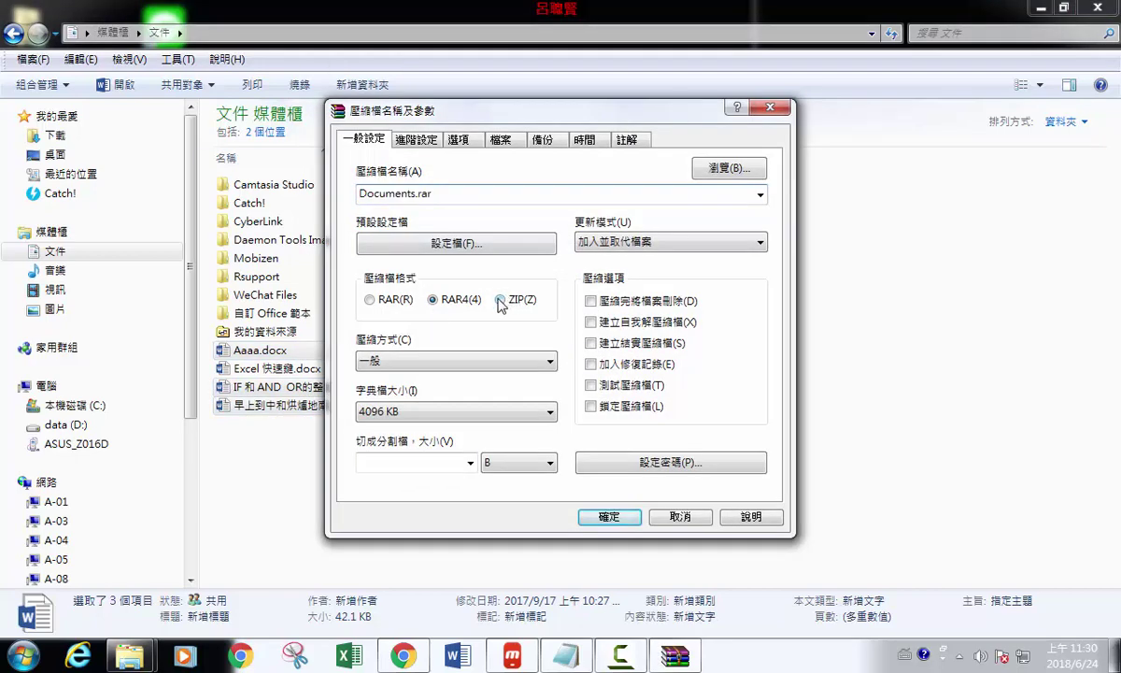
{"action": "left_click", "coordinate": [499, 301]}
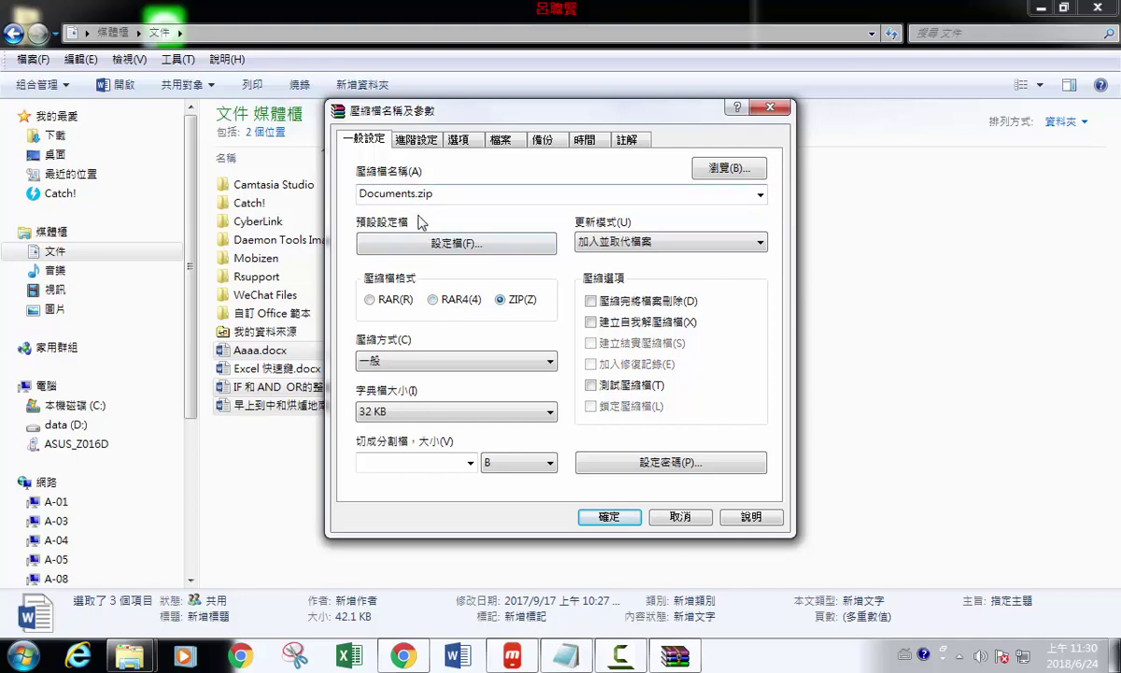
{"action": "left_click_drag", "start_coordinate": [535, 138], "coordinate": [649, 160]}
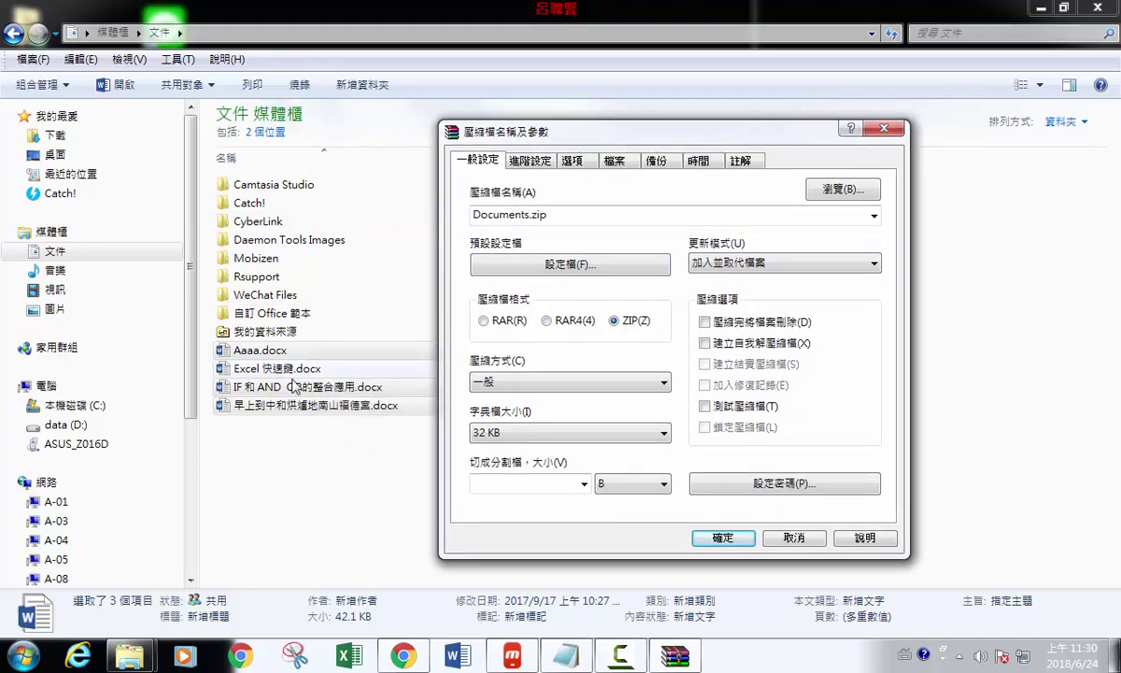
{"action": "double_click", "coordinate": [537, 217]}
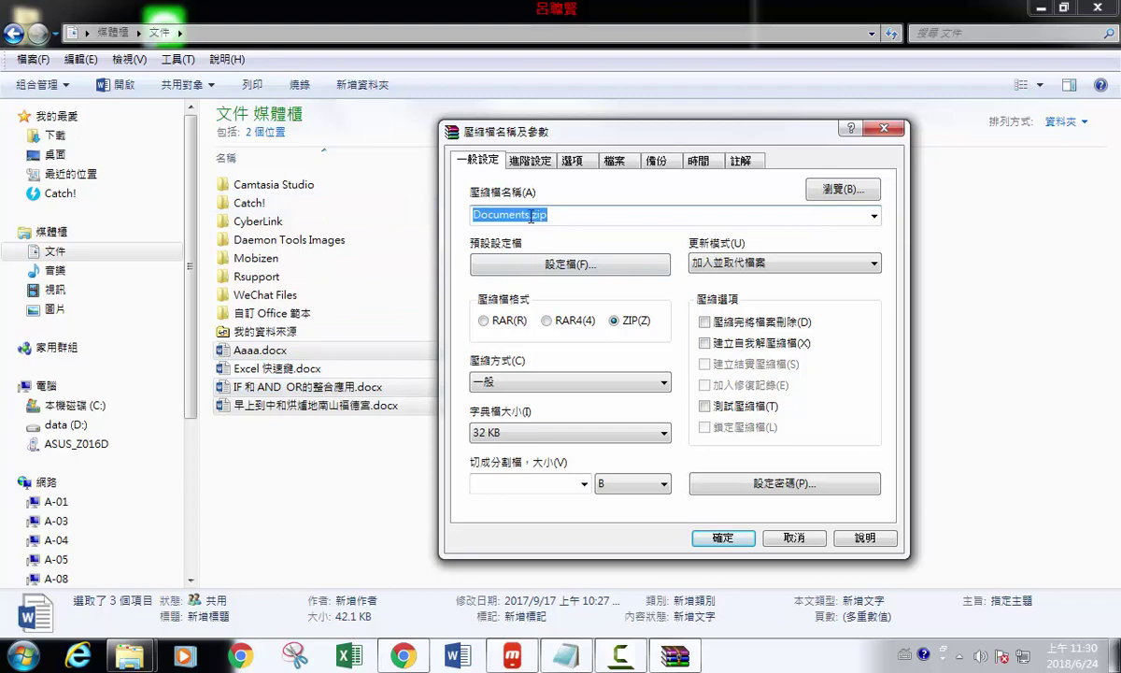
{"action": "left_click_drag", "start_coordinate": [528, 216], "coordinate": [419, 208]}
{"action": "key", "text": "BackSpace"}
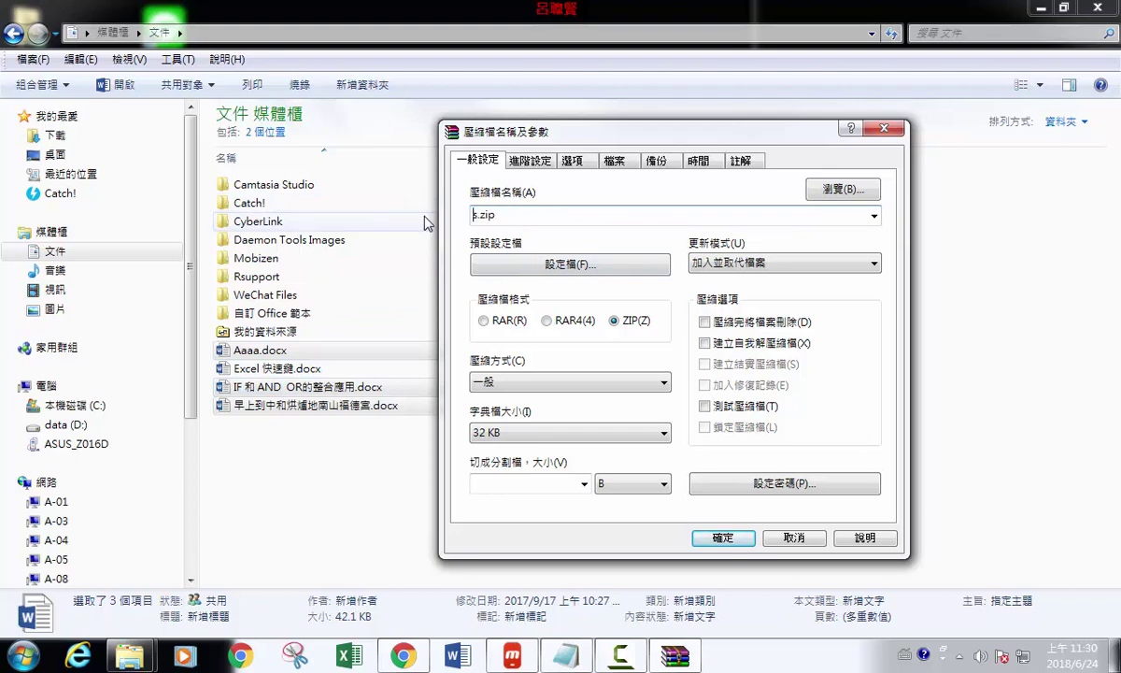
{"action": "key", "text": "Return"}
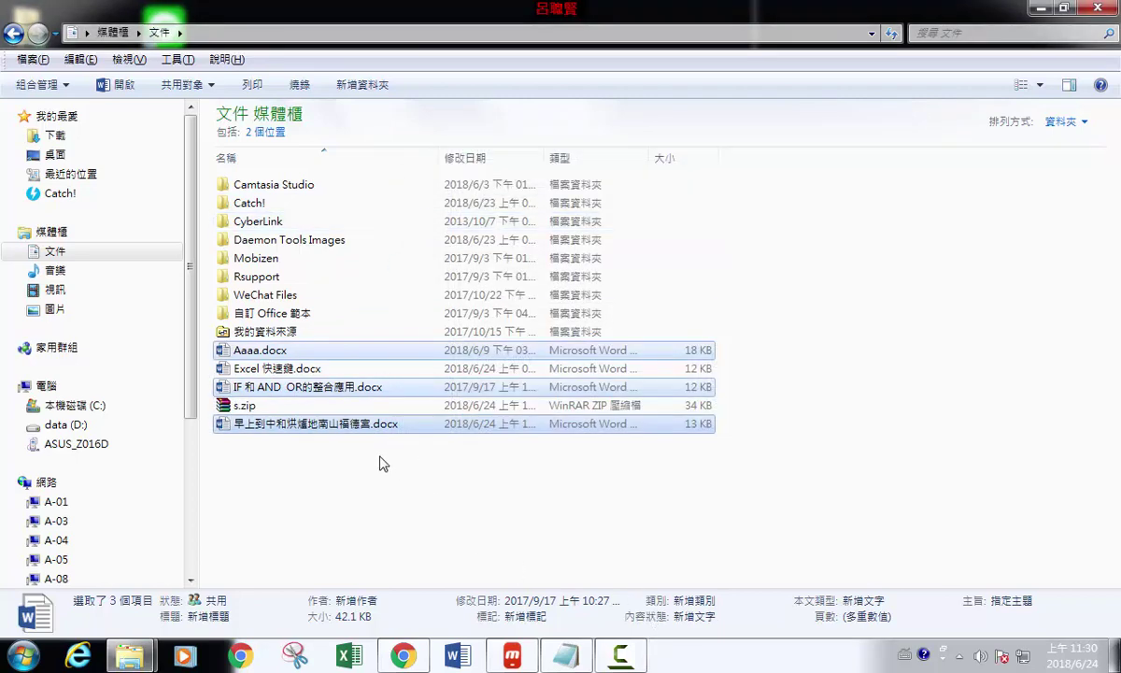
Delete s.zip from the Documents library
{"action": "left_click", "coordinate": [382, 463]}
{"action": "left_click", "coordinate": [370, 426]}
{"action": "left_click", "coordinate": [253, 408]}
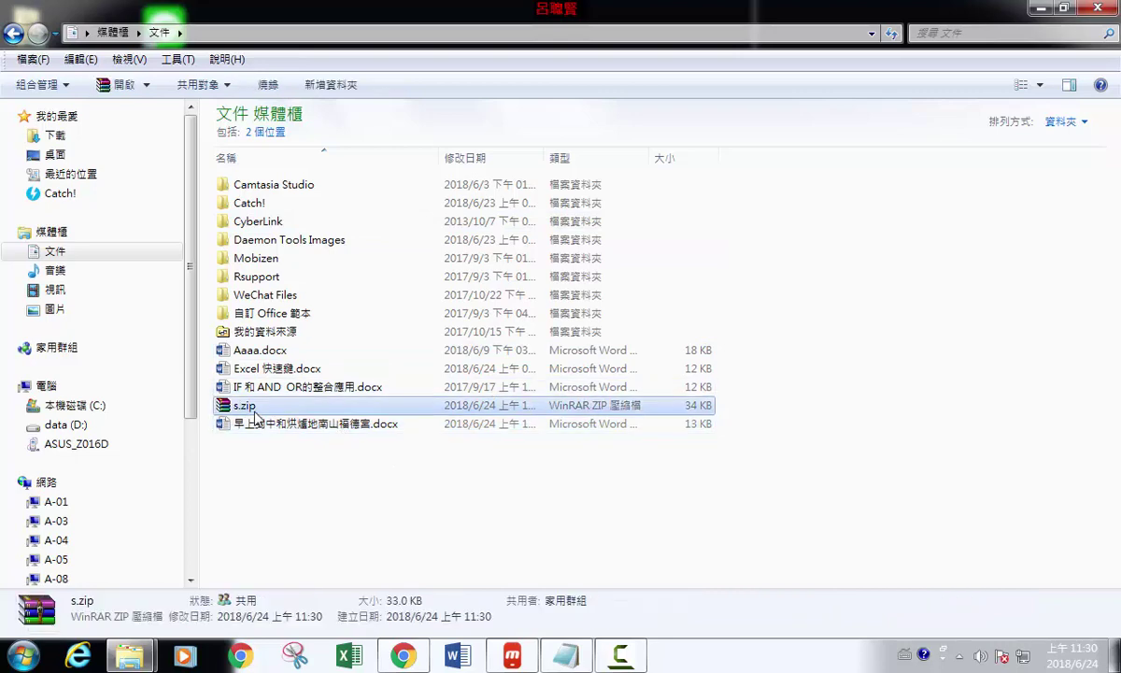
{"action": "key", "text": "Delete"}
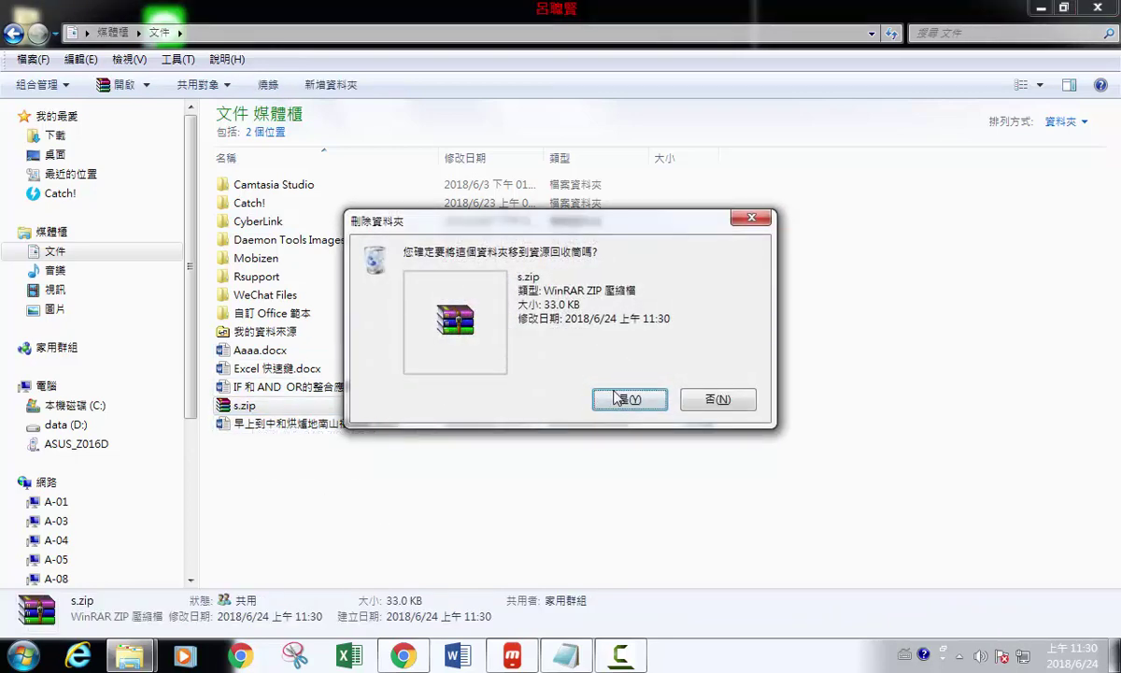
{"action": "key", "text": "Return"}
{"action": "left_click", "coordinate": [324, 411]}
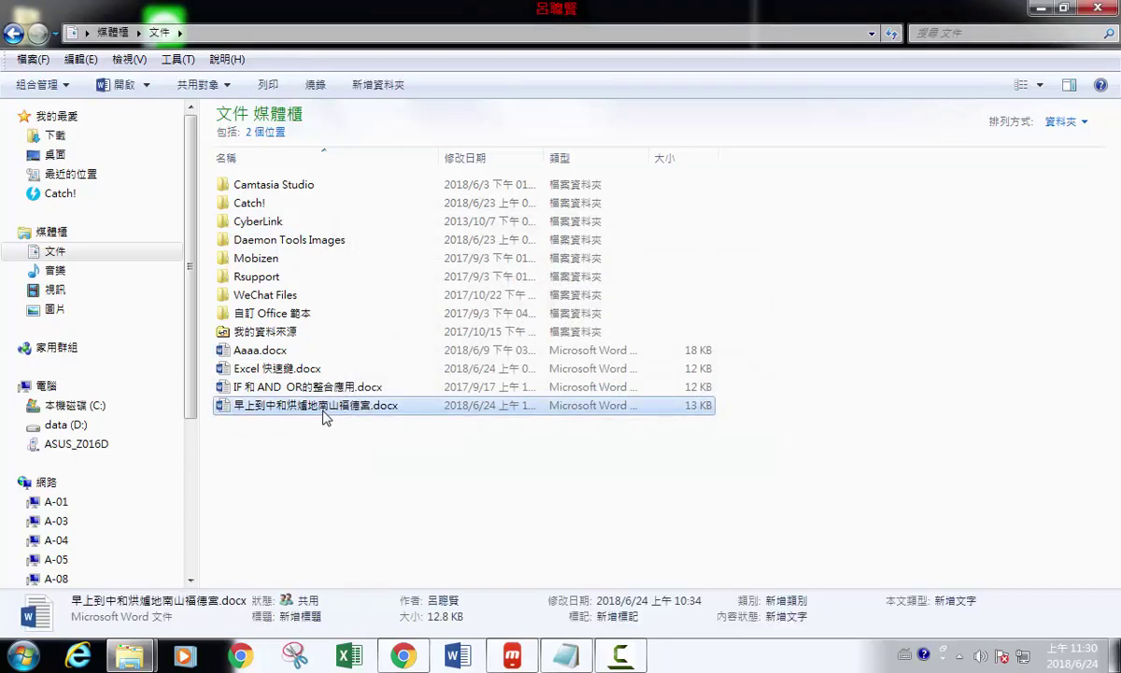
{"action": "left_click", "coordinate": [318, 387], "text": "ctrl"}
{"action": "left_click", "coordinate": [486, 523]}
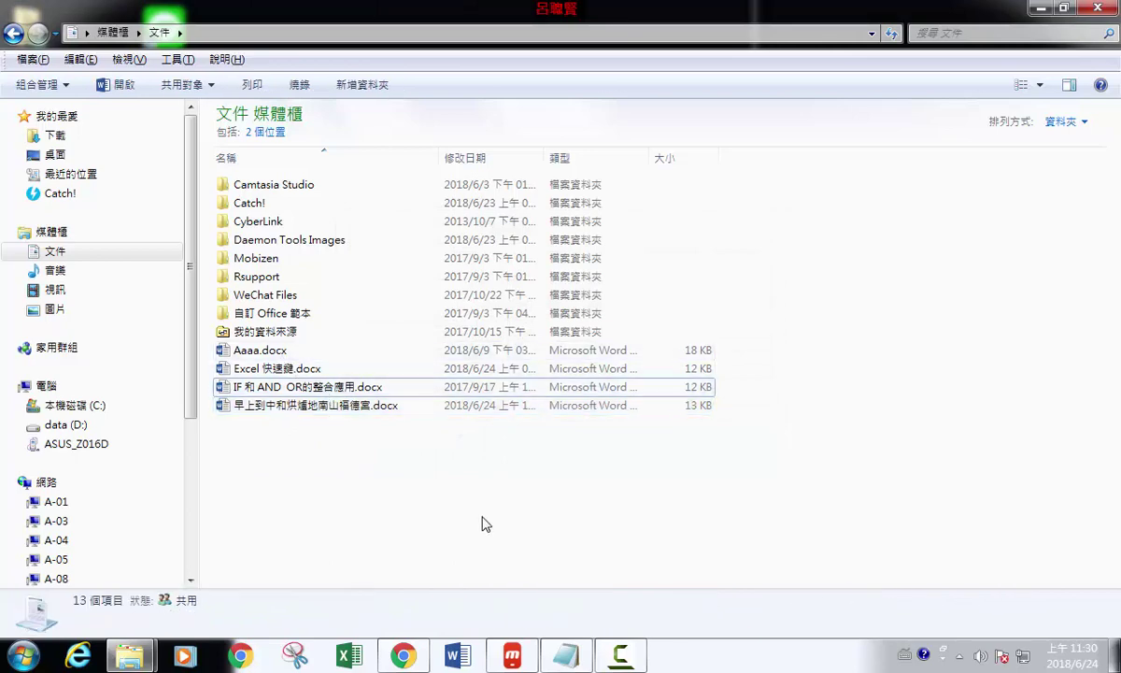
Compress all four Word documents in the Documents library into an archive named files in ZIP format
{"action": "left_click_drag", "start_coordinate": [482, 523], "coordinate": [220, 346]}
{"action": "right_click", "coordinate": [271, 387]}
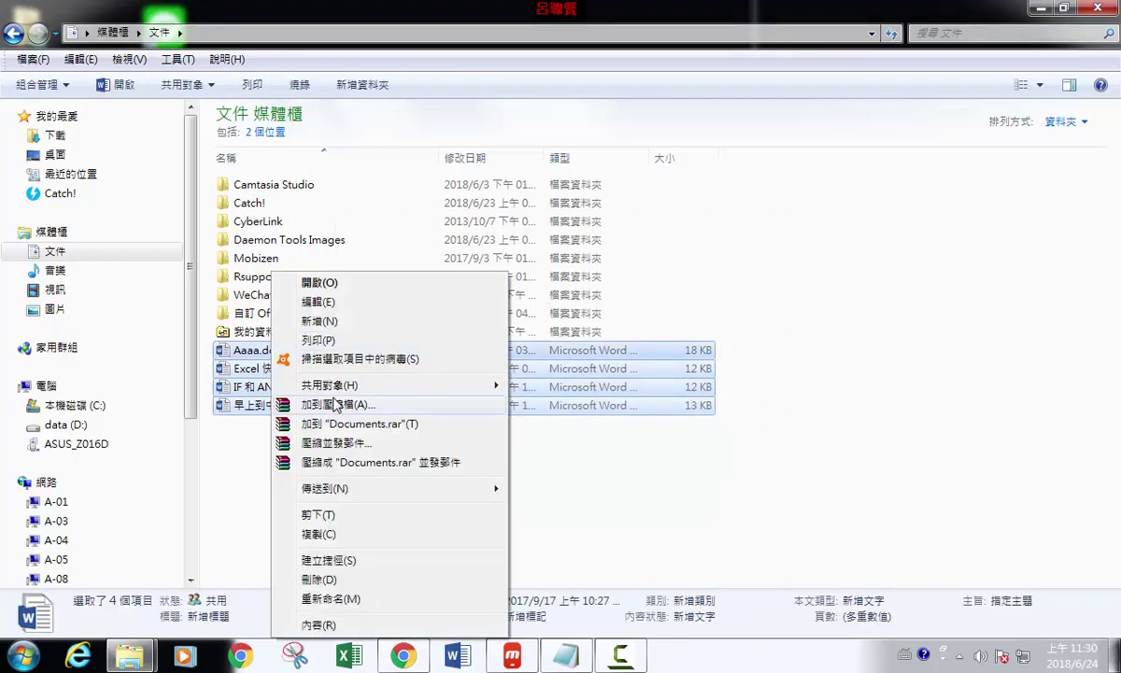
{"action": "left_click", "coordinate": [345, 404]}
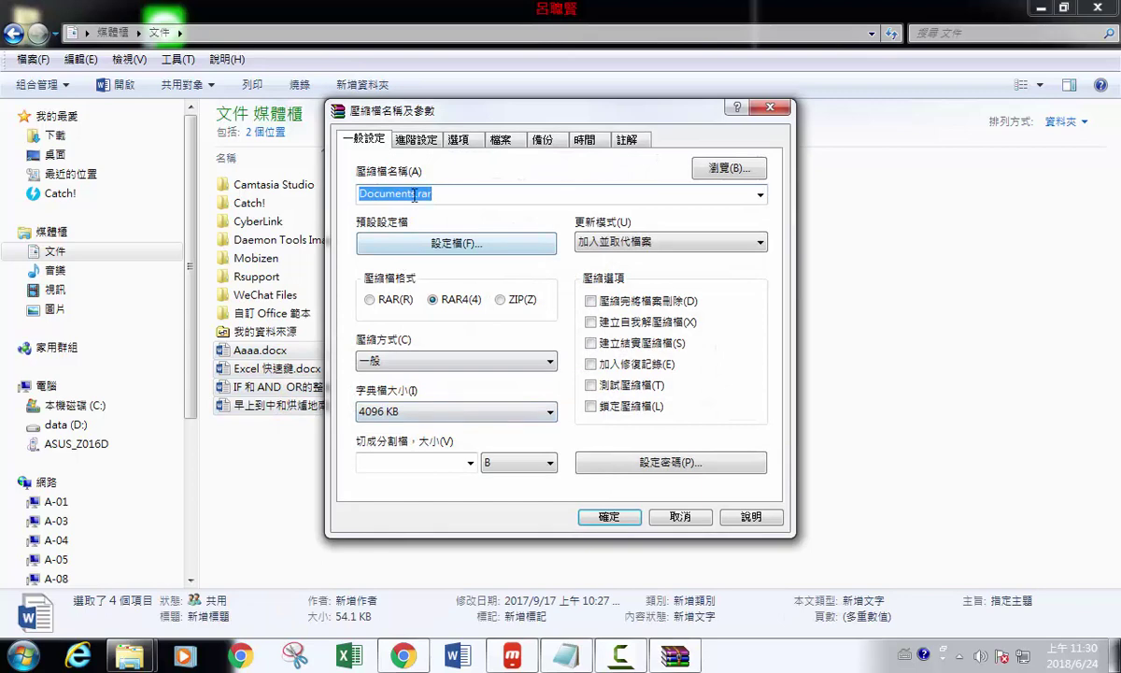
{"action": "left_click", "coordinate": [445, 194]}
{"action": "key", "text": "ctrl+a"}
{"action": "type", "text": "fi"}
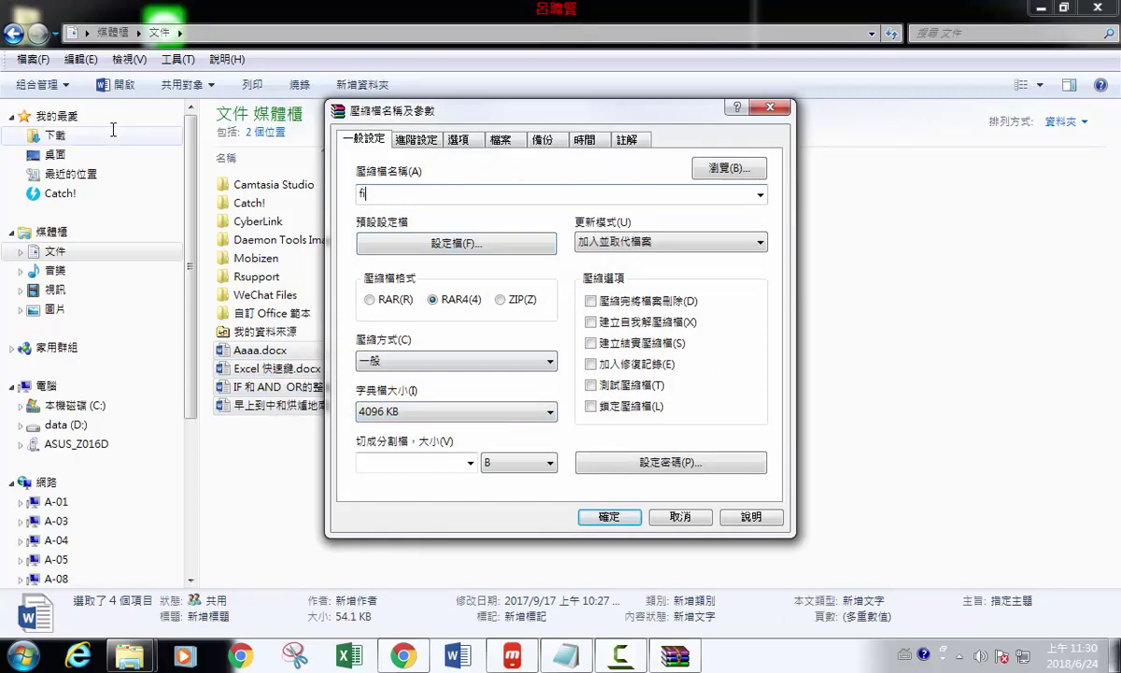
{"action": "type", "text": "les"}
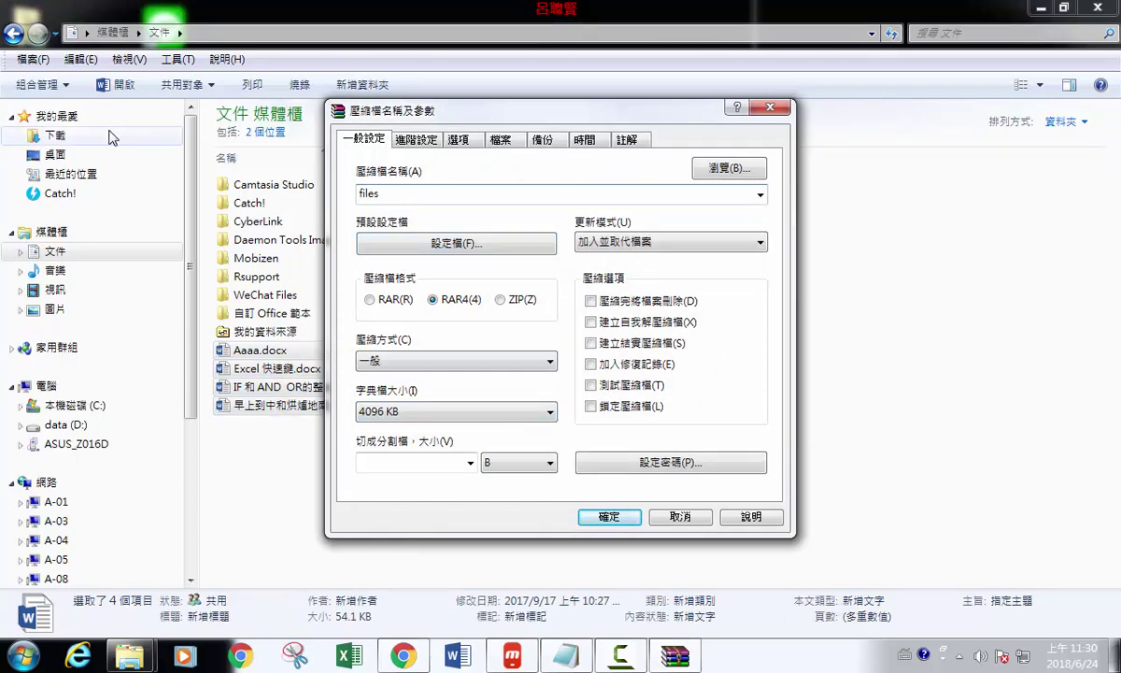
{"action": "left_click", "coordinate": [501, 301]}
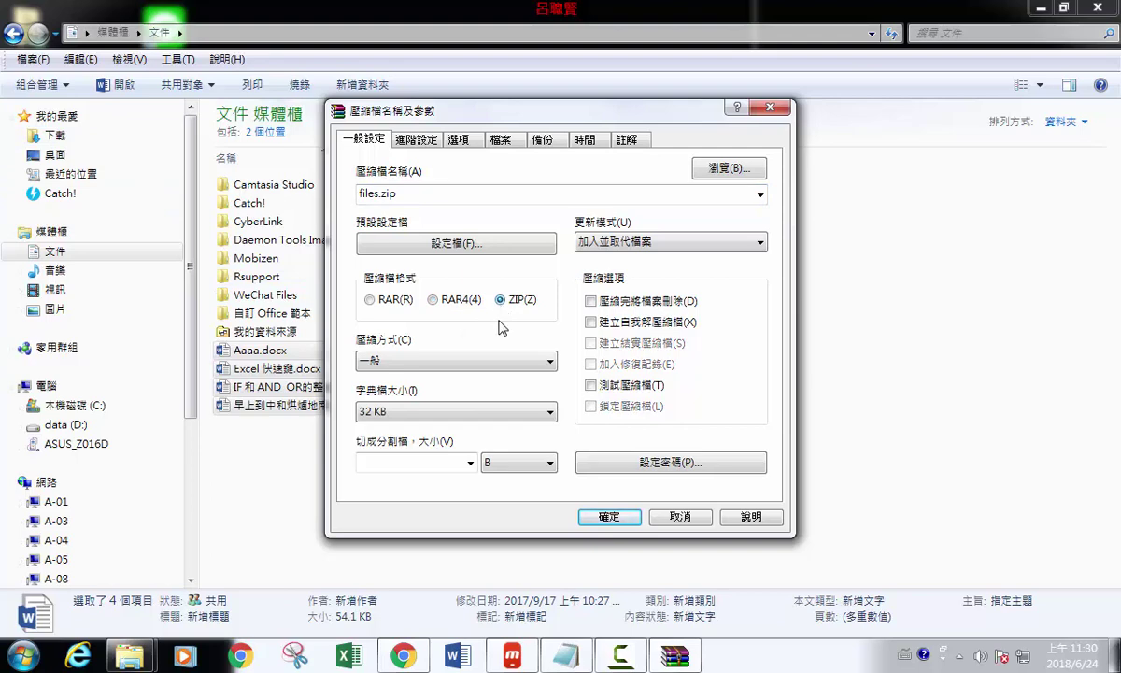
{"action": "left_click", "coordinate": [615, 519]}
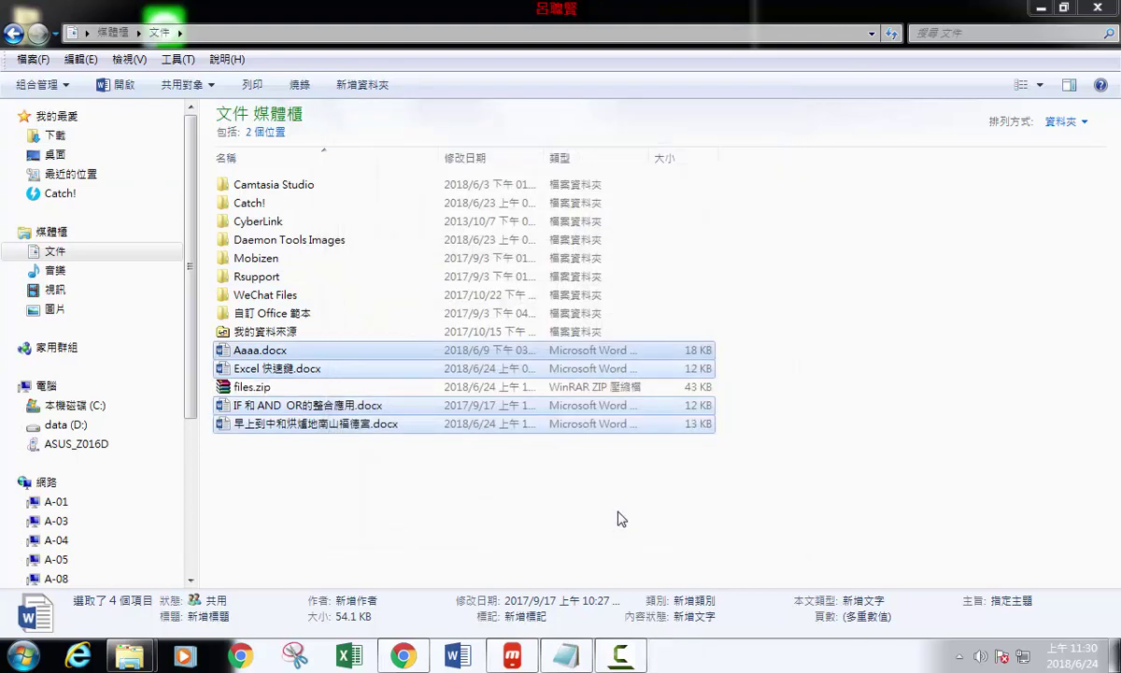
Check files.zip alongside the original Word documents and look at the extraction commands available for it
{"action": "left_click", "coordinate": [440, 520]}
{"action": "left_click", "coordinate": [260, 350]}
{"action": "left_click", "coordinate": [253, 386]}
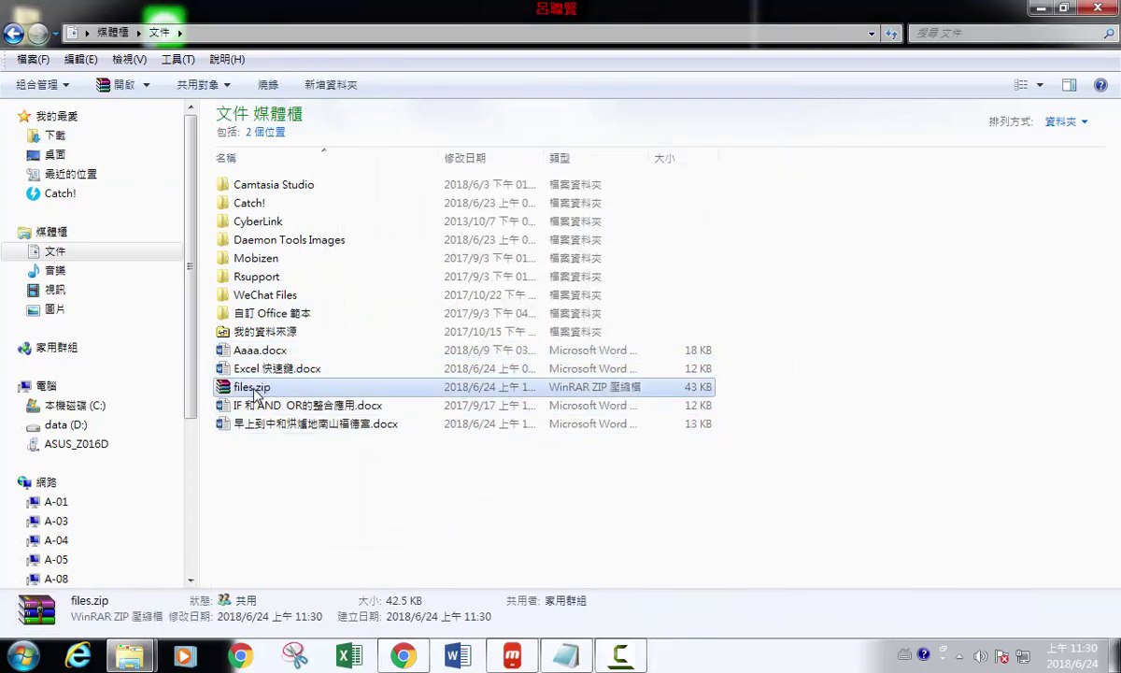
{"action": "left_click", "coordinate": [254, 391]}
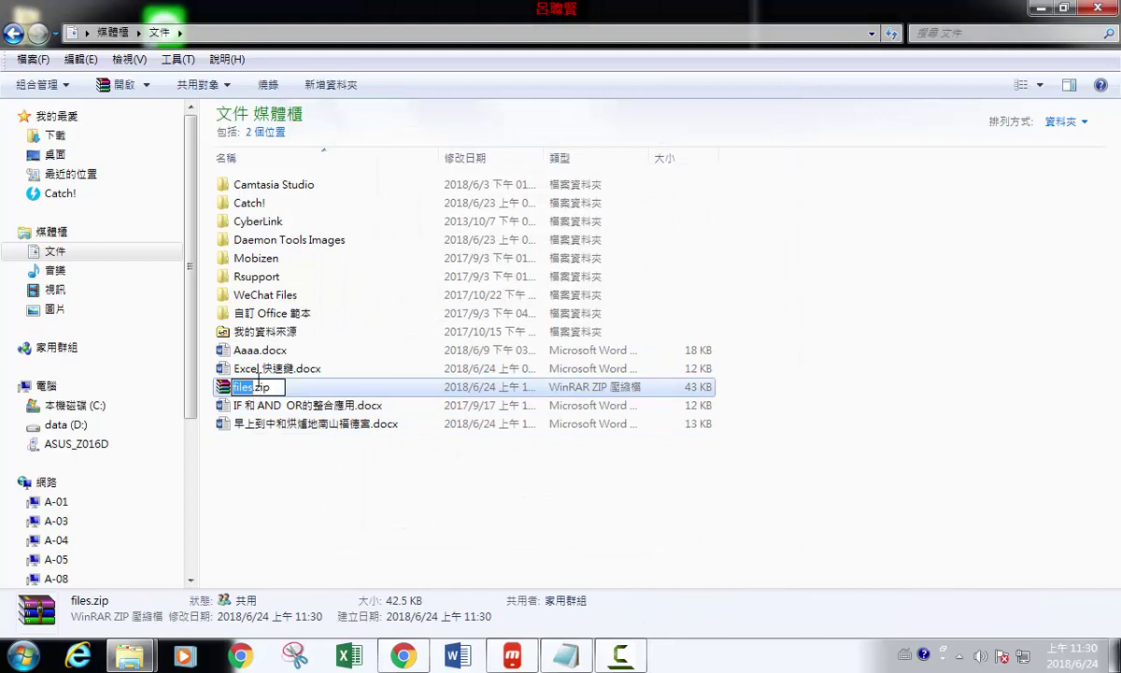
{"action": "left_click", "coordinate": [264, 280]}
{"action": "left_click", "coordinate": [266, 350]}
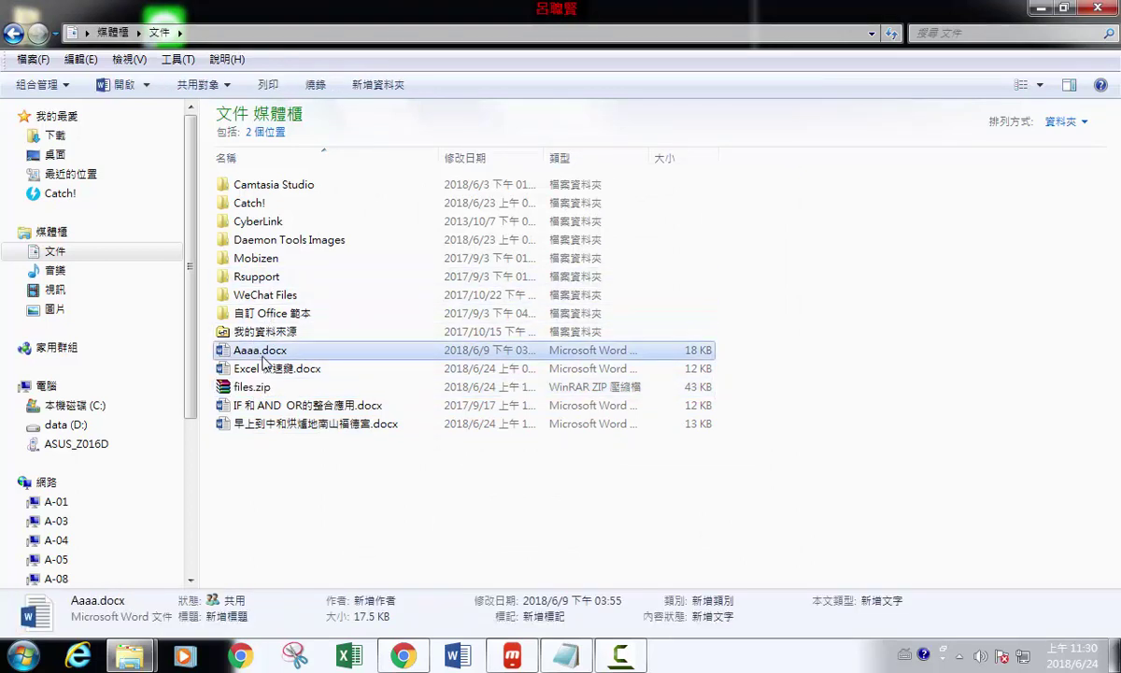
{"action": "left_click", "coordinate": [335, 423]}
{"action": "left_click", "coordinate": [338, 407]}
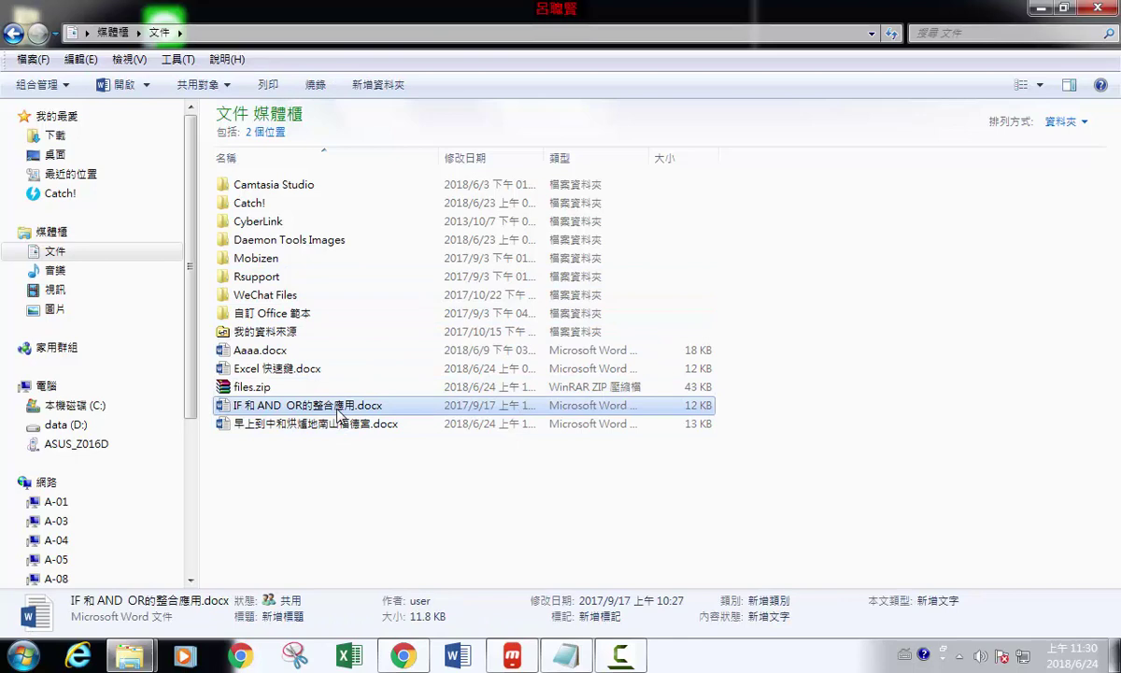
{"action": "left_click", "coordinate": [248, 391]}
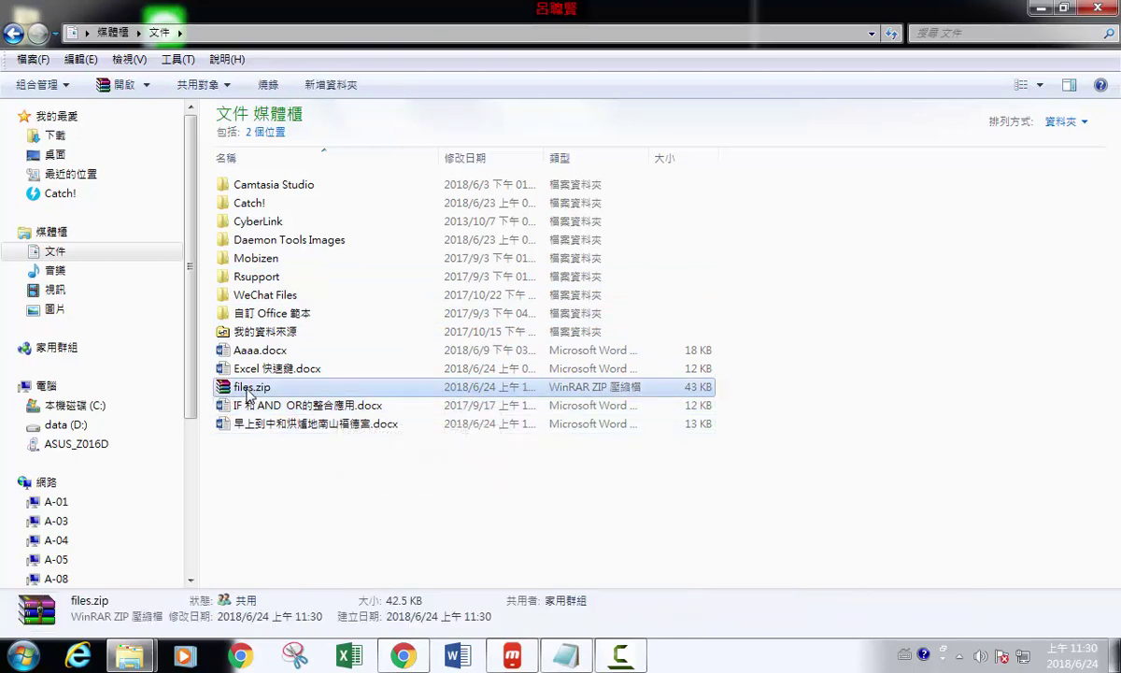
{"action": "right_click", "coordinate": [248, 392]}
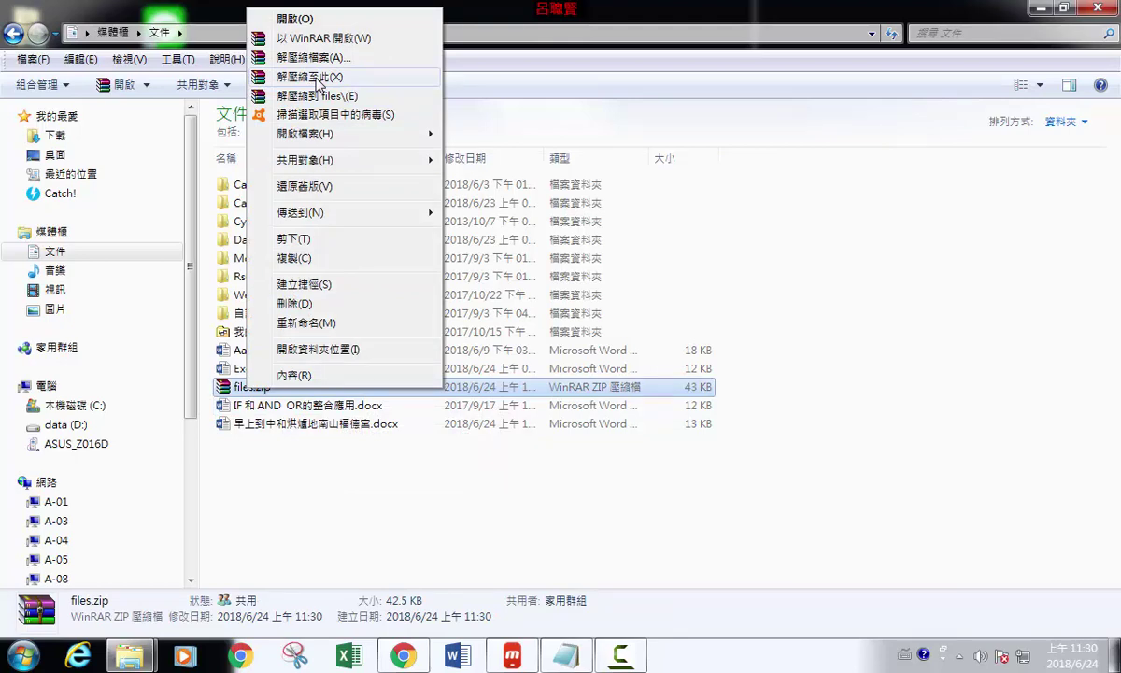
{"action": "left_click", "coordinate": [570, 579]}
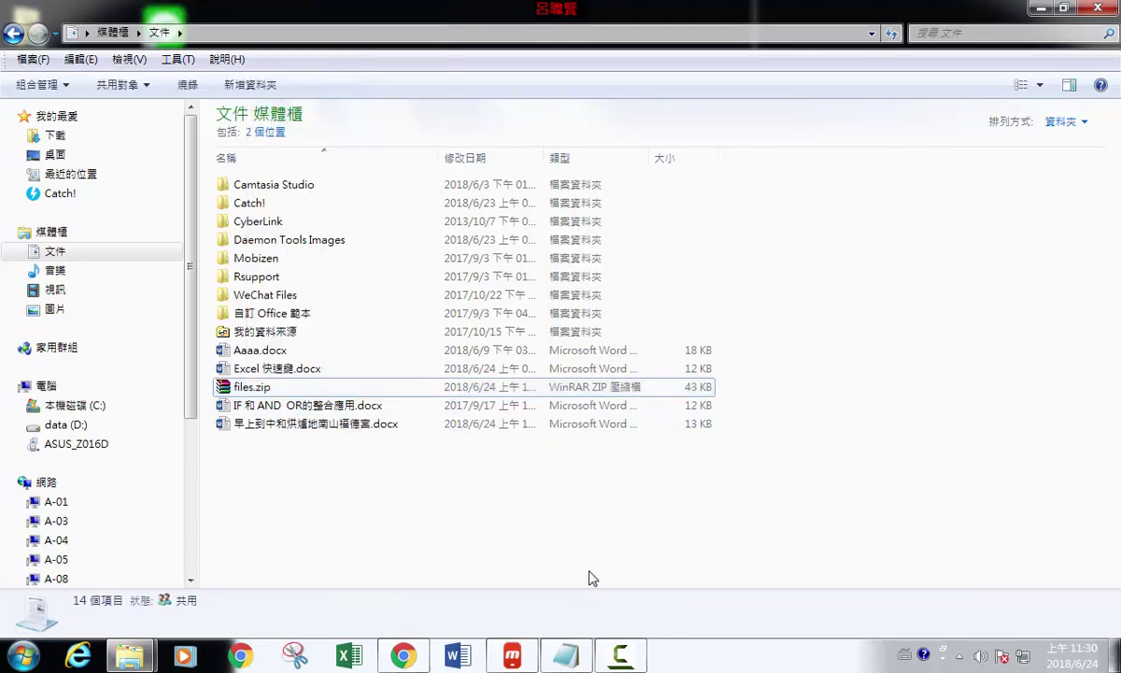